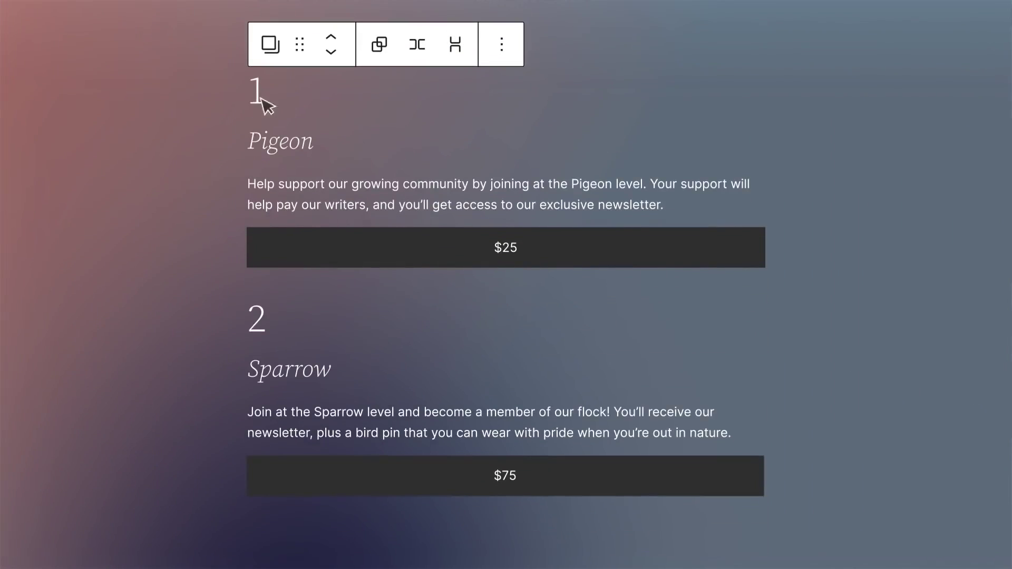
Step: Select the Pigeon and Sparrow membership blocks together and arrange them in a row
{"action": "left_click_drag", "start_coordinate": [261, 98], "coordinate": [536, 481]}
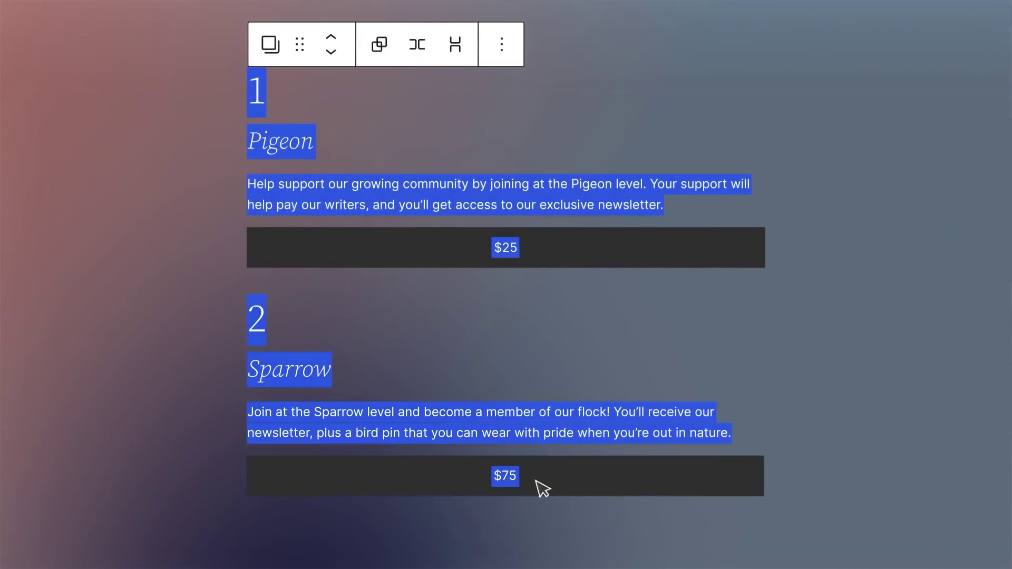
{"action": "left_click", "coordinate": [422, 52]}
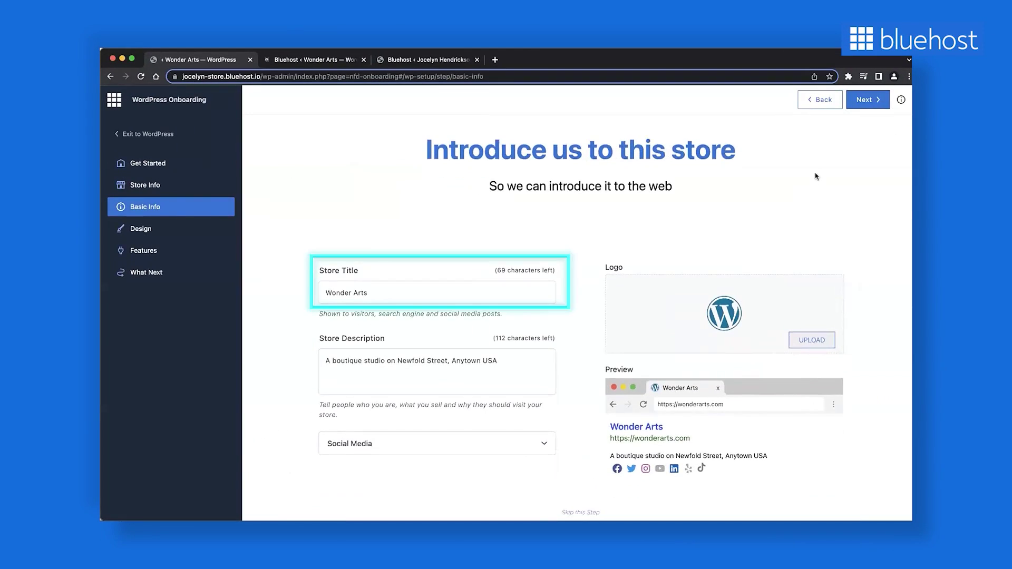
Step: Expand the store's social media links, remove the Instagram URL and paste it back into the same field
{"action": "left_click", "coordinate": [542, 443]}
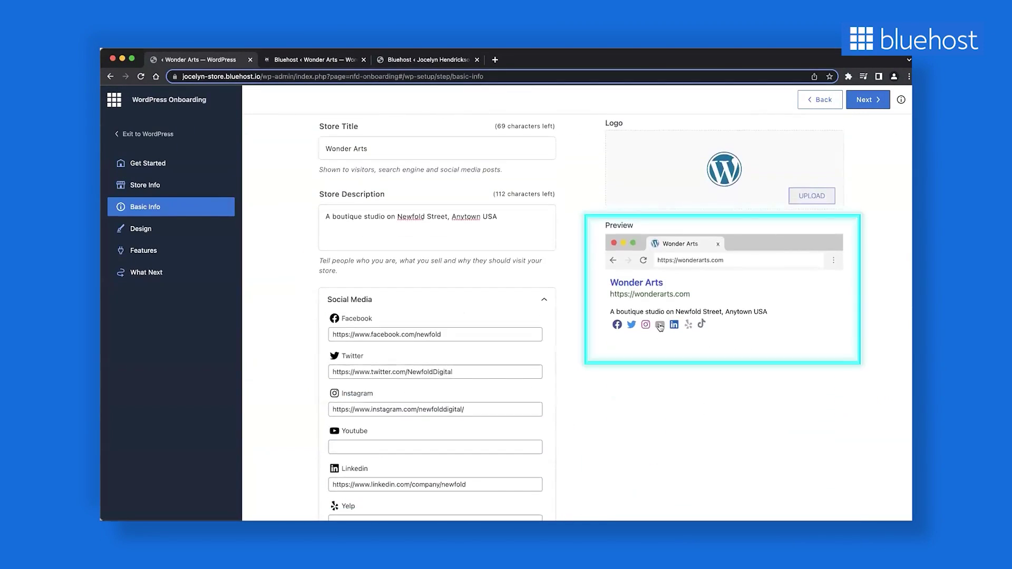
{"action": "triple_click", "coordinate": [477, 410]}
{"action": "key", "text": "ctrl+c"}
{"action": "key", "text": "BackSpace"}
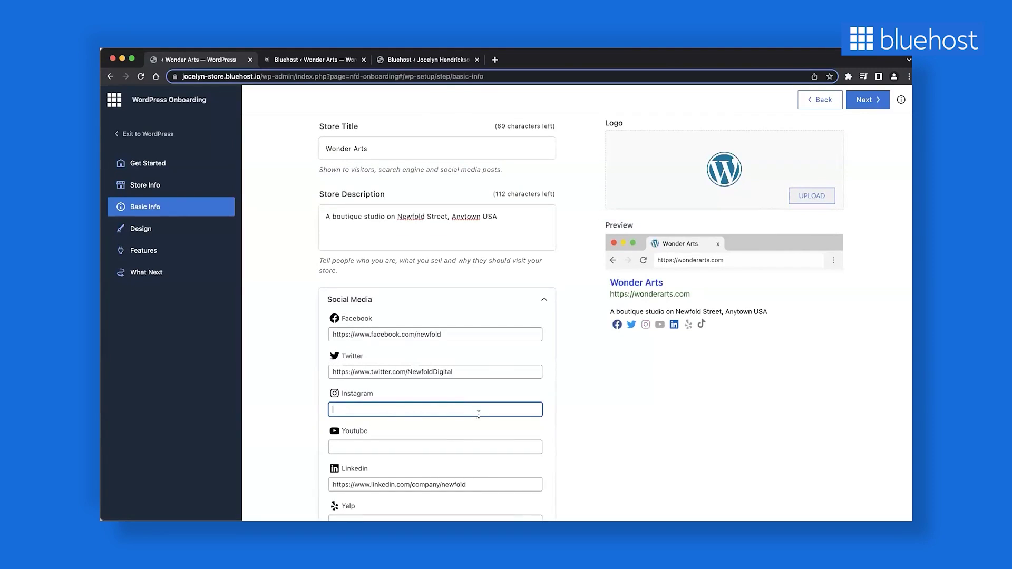
{"action": "key", "text": "ctrl+v"}
{"action": "scroll", "coordinate": [642, 364], "scroll_direction": "down", "scroll_amount": 2}
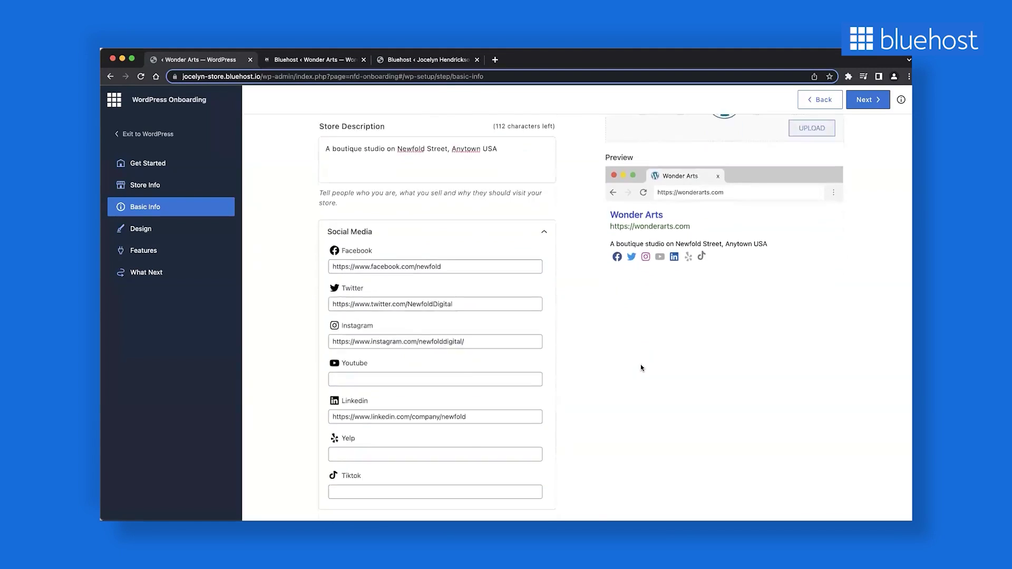
Step: Add the Wonder Arts camera image as the store logo and continue to the theme styles
{"action": "scroll", "coordinate": [642, 365], "scroll_direction": "up", "scroll_amount": 4}
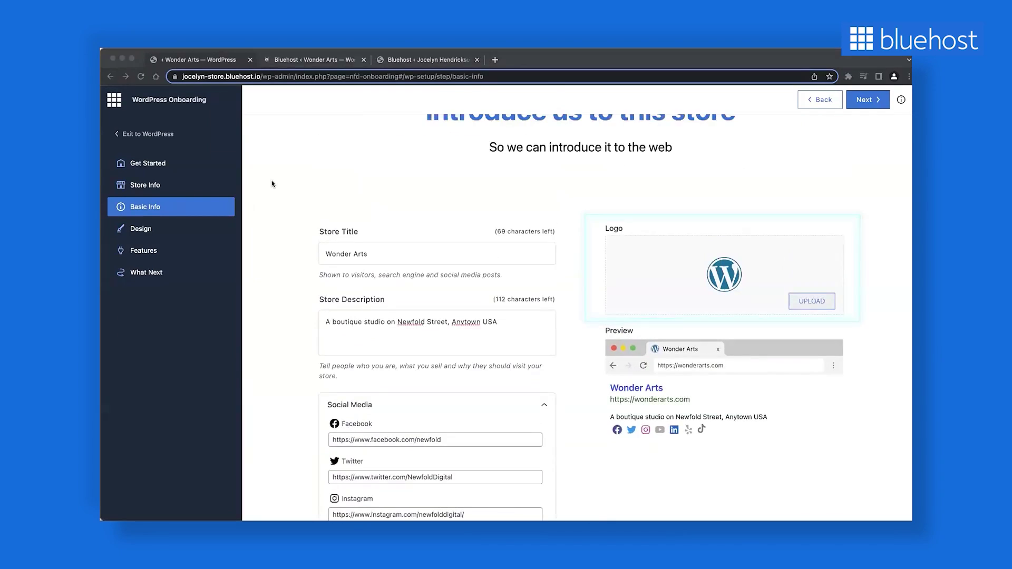
{"action": "left_click_drag", "start_coordinate": [630, 367], "coordinate": [691, 261]}
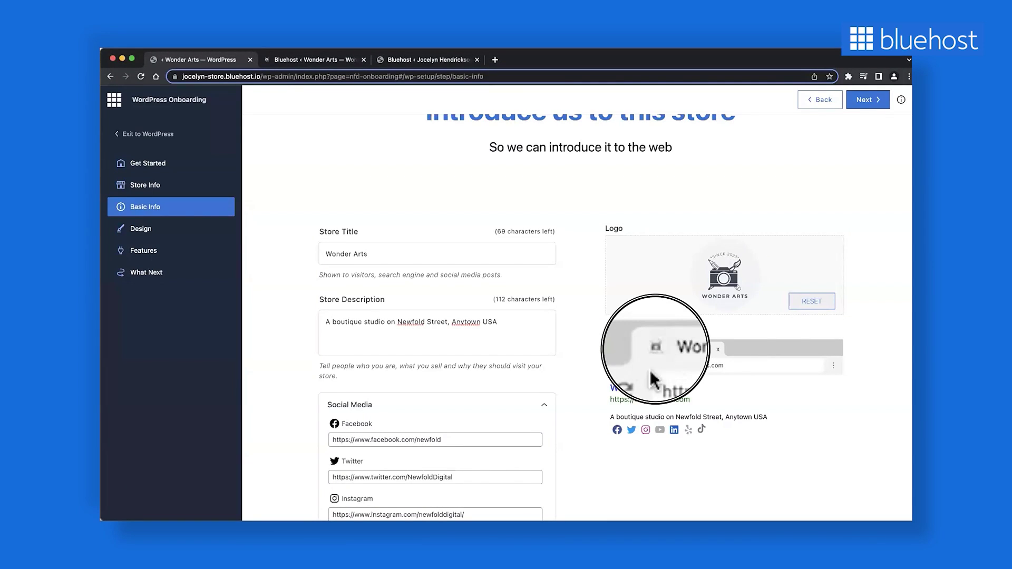
{"action": "left_click", "coordinate": [866, 99]}
Step: Look through the theme style presets and continue with the preselected black style
{"action": "scroll", "coordinate": [772, 160], "scroll_direction": "down", "scroll_amount": 2}
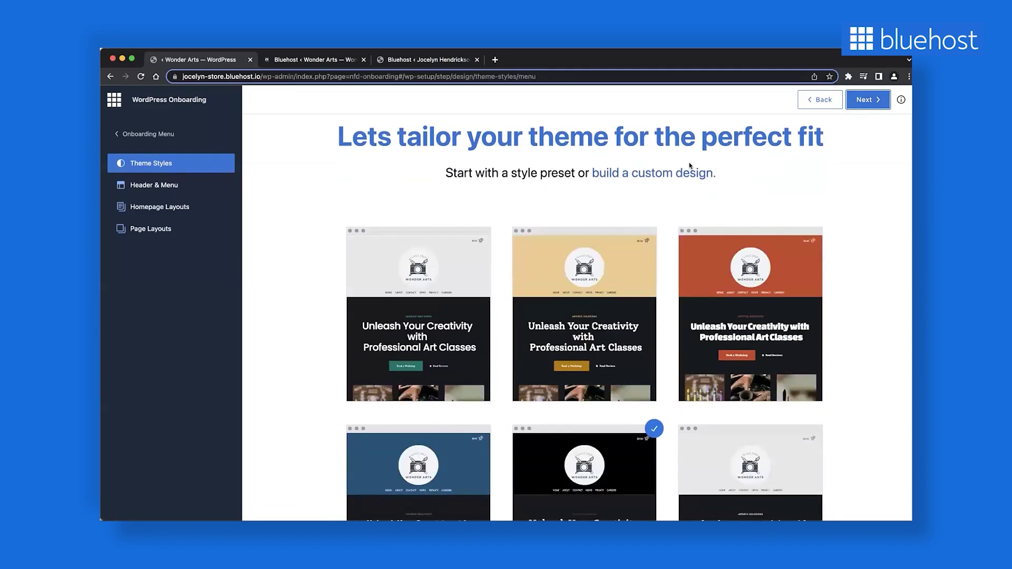
{"action": "scroll", "coordinate": [587, 244], "scroll_direction": "down", "scroll_amount": 3}
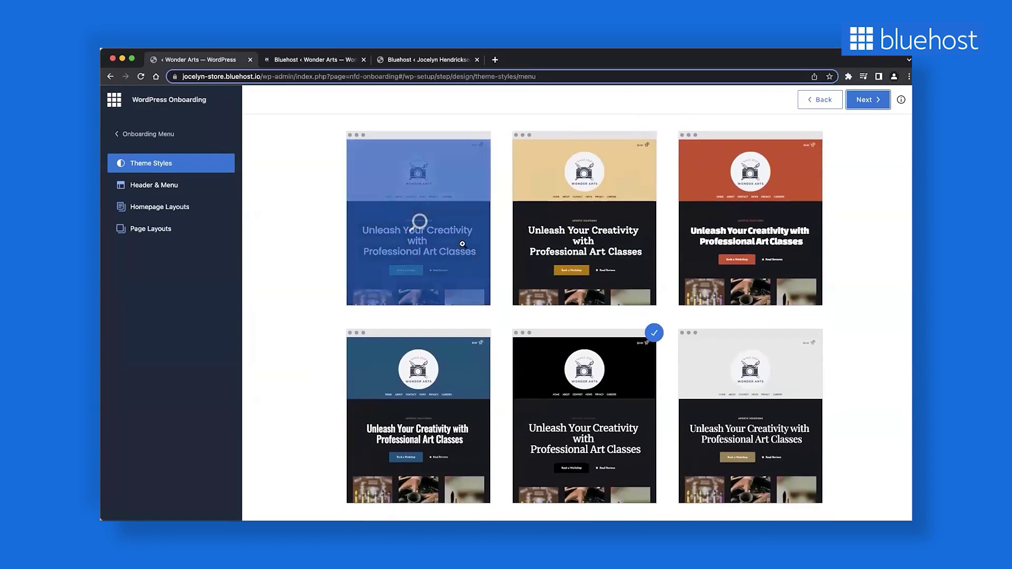
{"action": "scroll", "coordinate": [462, 244], "scroll_direction": "down", "scroll_amount": 5}
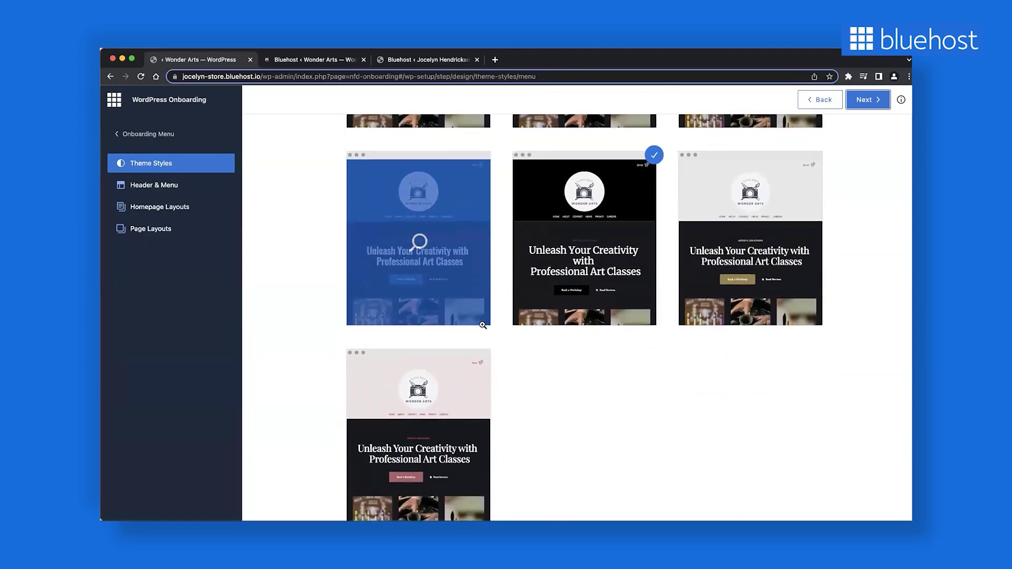
{"action": "left_click", "coordinate": [864, 100]}
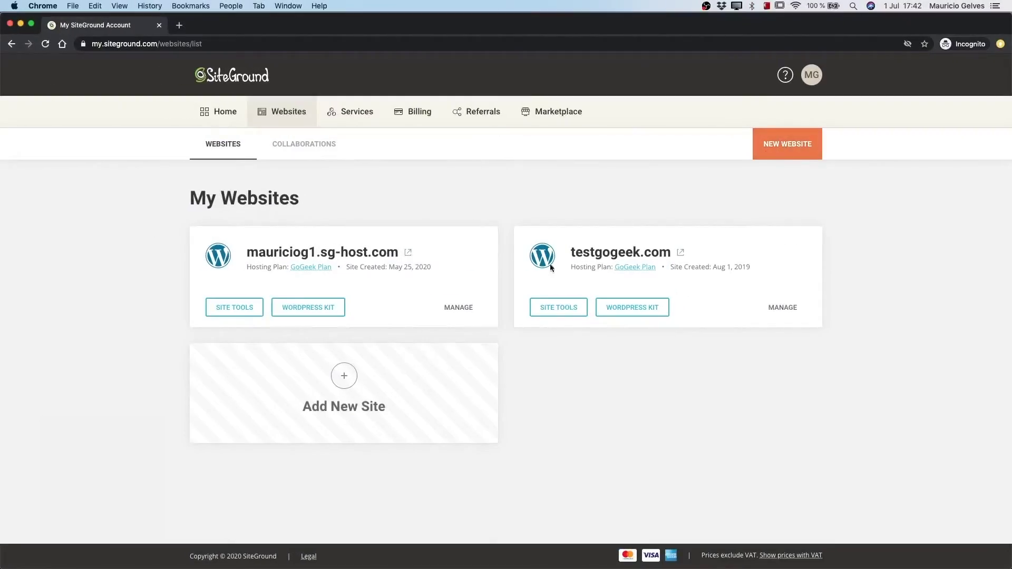
Step: Switch to SiteGround, start adding a new website and choose the New Domain option
{"action": "left_click", "coordinate": [344, 385]}
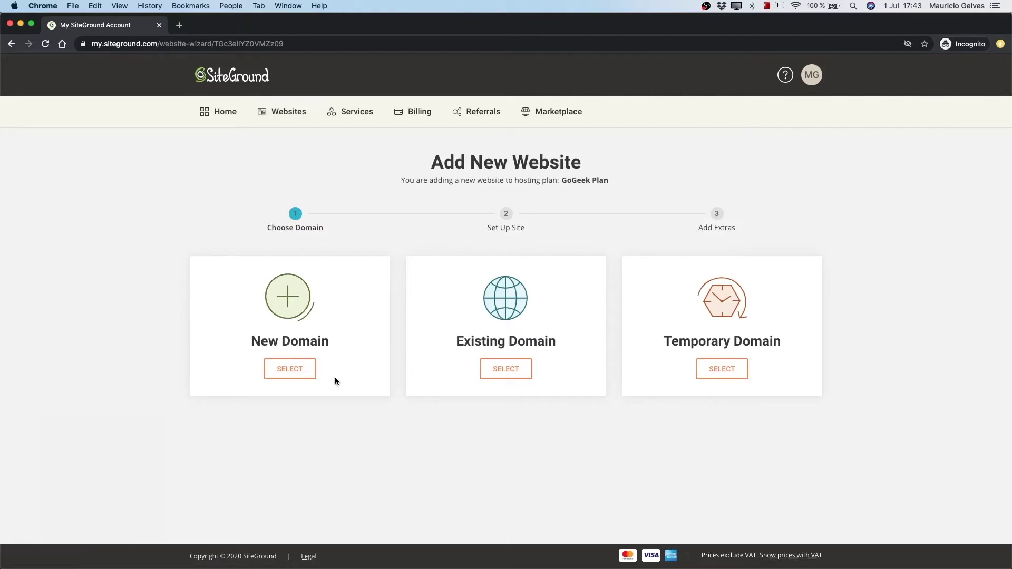
{"action": "left_click_drag", "start_coordinate": [250, 341], "coordinate": [300, 340]}
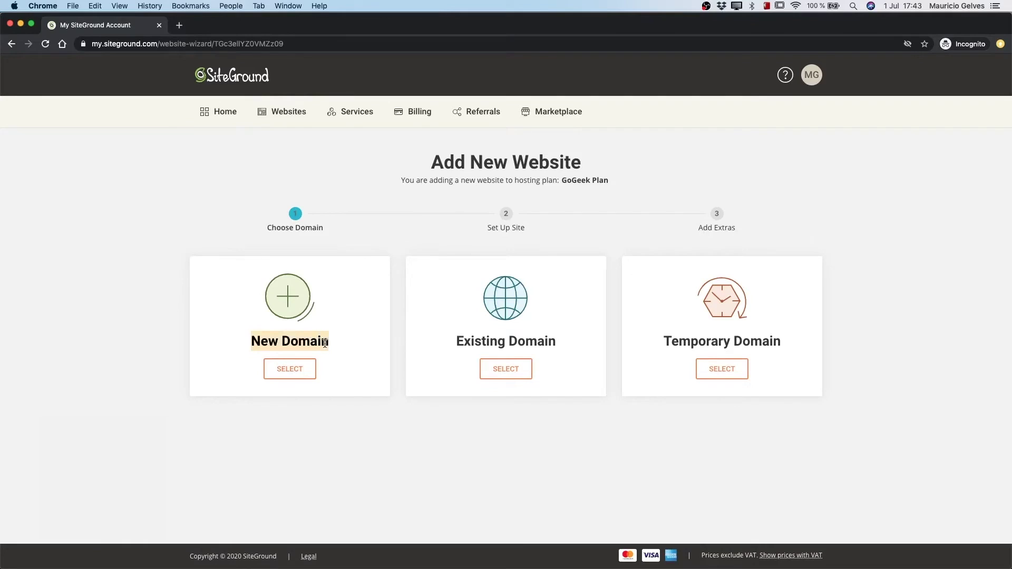
{"action": "left_click", "coordinate": [325, 343]}
{"action": "left_click", "coordinate": [303, 371]}
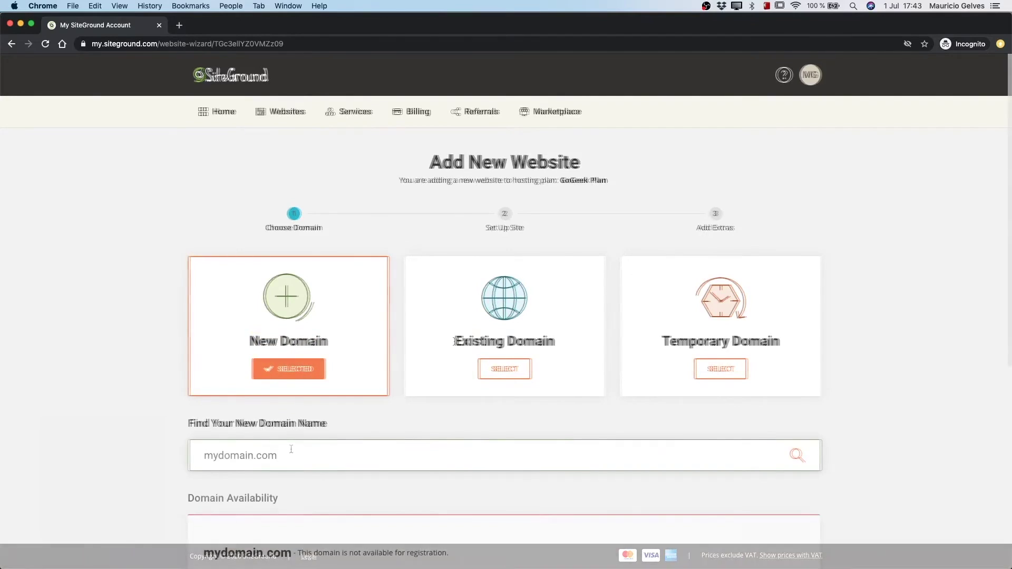
Step: Try the Existing Domain option with mydomain.com as the domain name
{"action": "left_click_drag", "start_coordinate": [454, 341], "coordinate": [544, 334]}
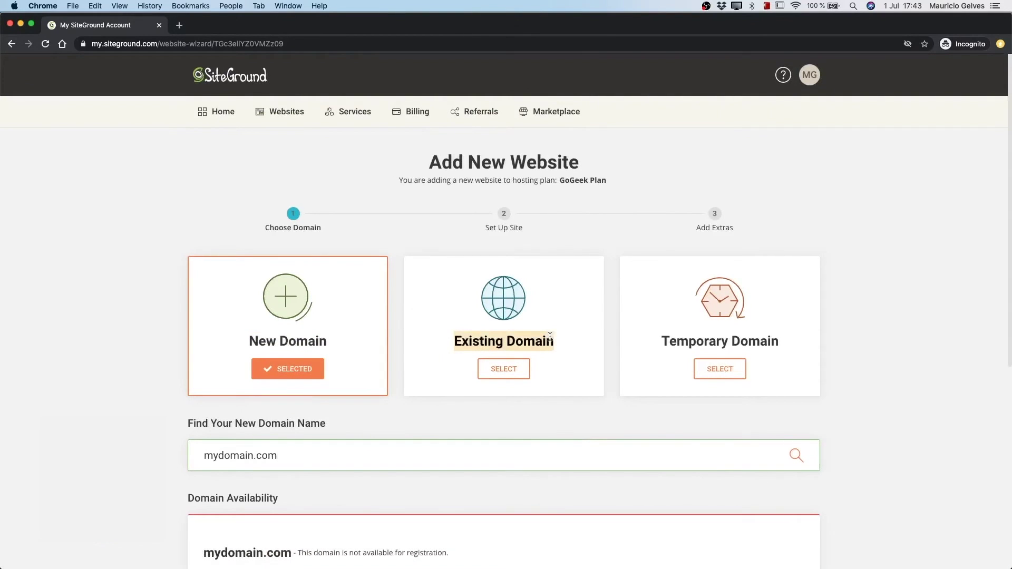
{"action": "left_click", "coordinate": [517, 368]}
{"action": "left_click", "coordinate": [299, 458]}
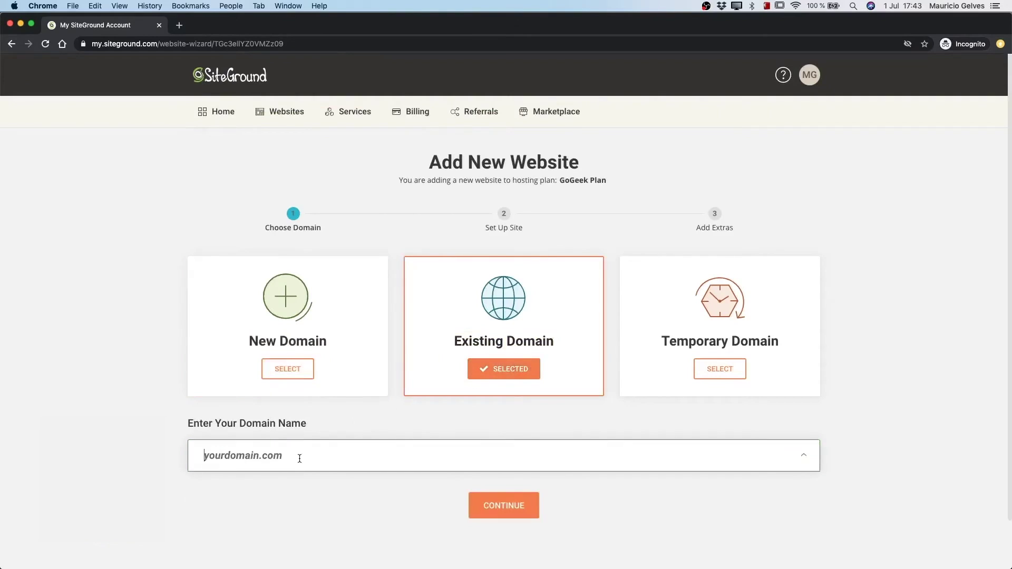
{"action": "type", "text": "mydomain.com"}
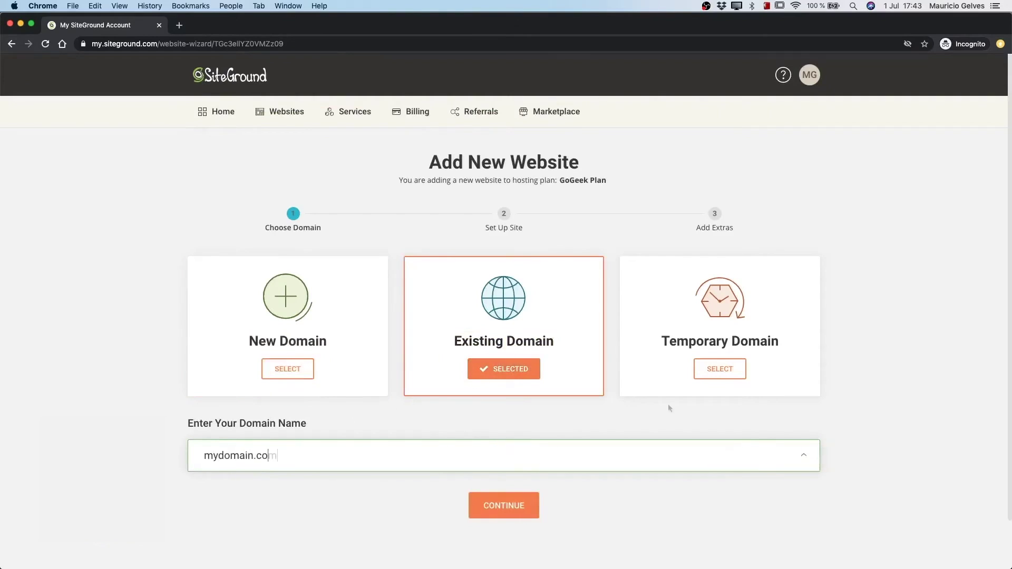
Step: Choose the free temporary domain for the new website and continue the setup
{"action": "left_click", "coordinate": [715, 372]}
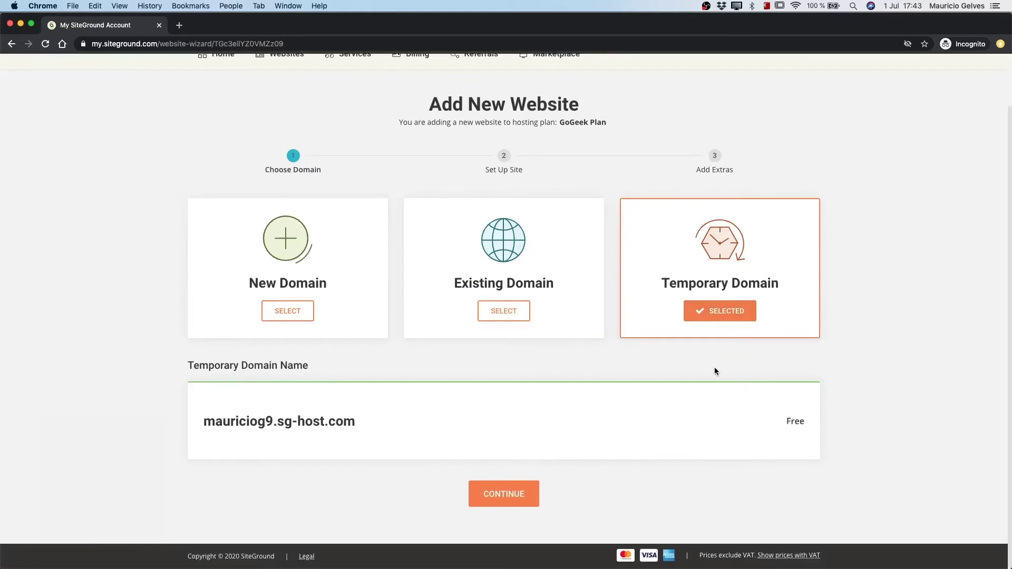
{"action": "left_click_drag", "start_coordinate": [354, 425], "coordinate": [278, 438]}
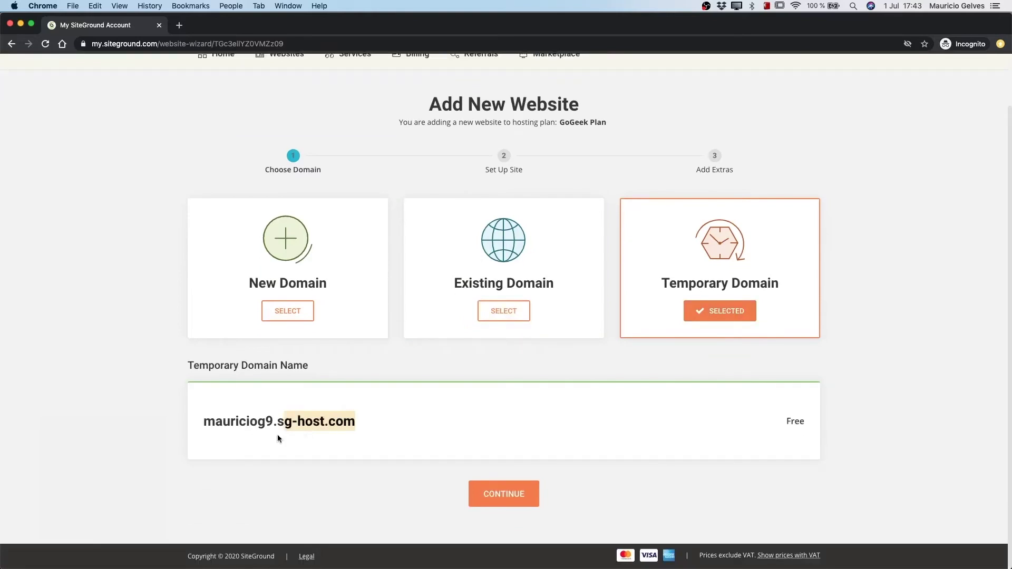
{"action": "left_click", "coordinate": [201, 430]}
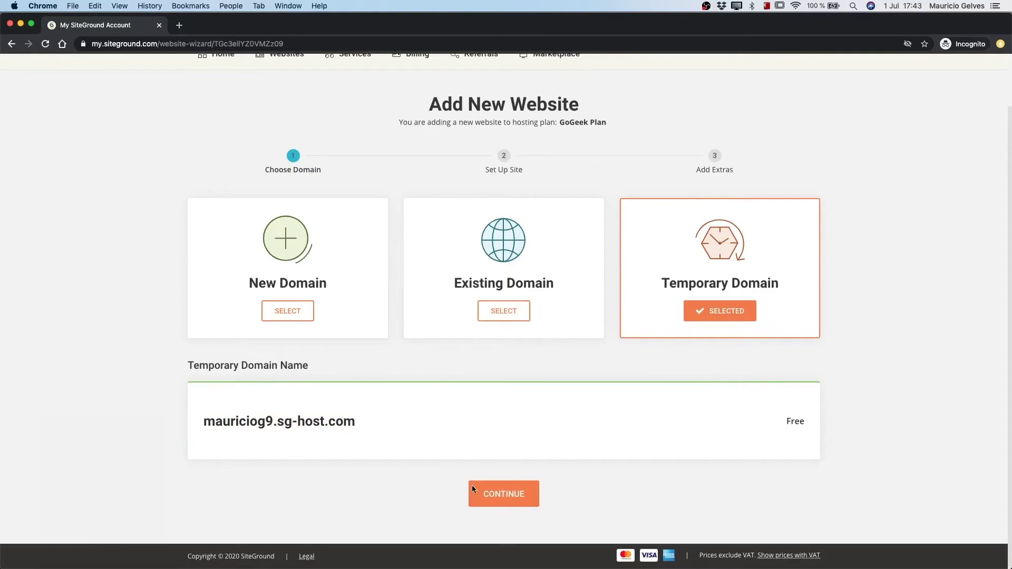
{"action": "left_click", "coordinate": [504, 495]}
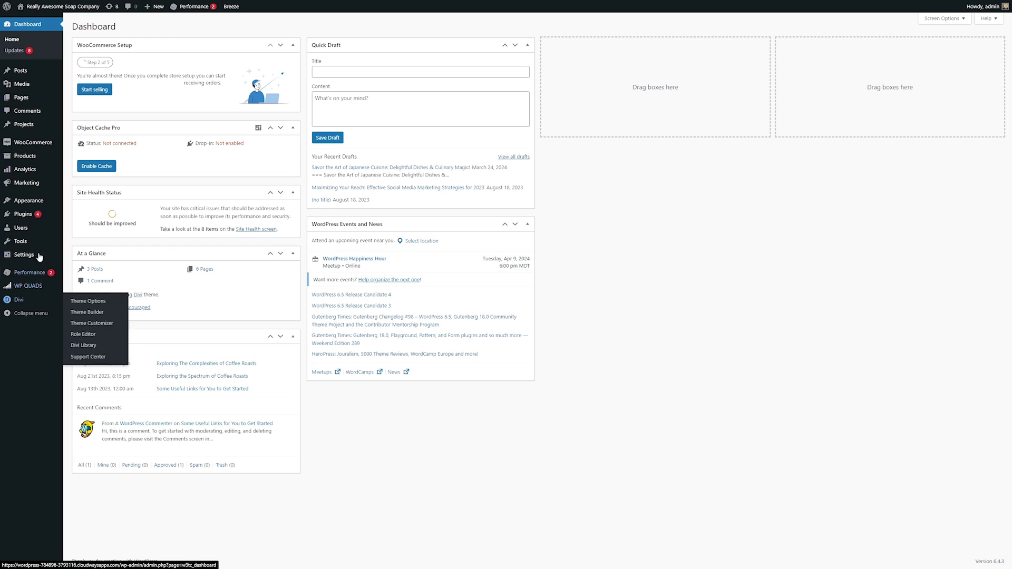
Step: Open the WordPress updates page and review the available plugin and theme updates
{"action": "mouse_move", "coordinate": [42, 97]}
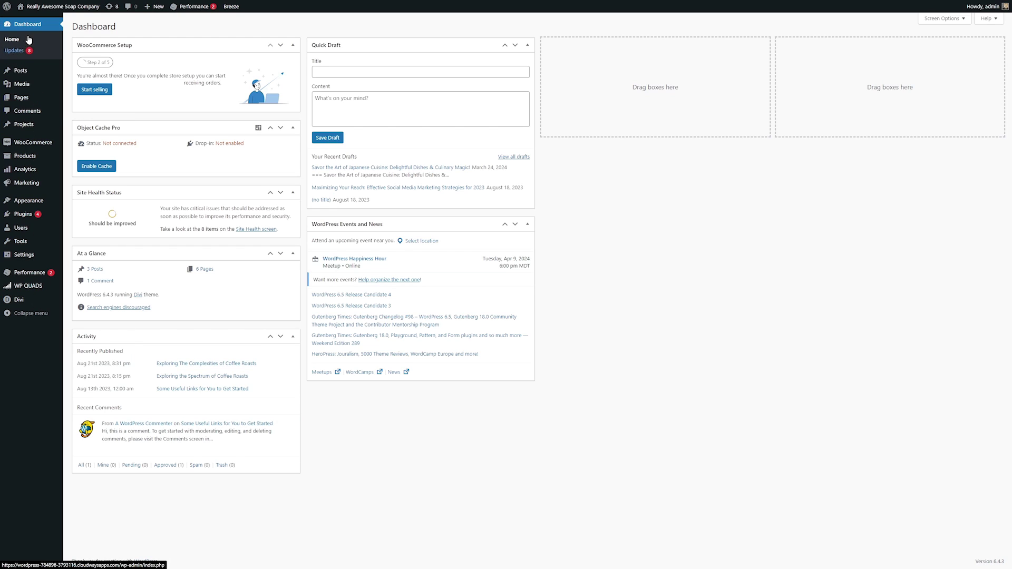
{"action": "left_click", "coordinate": [21, 53]}
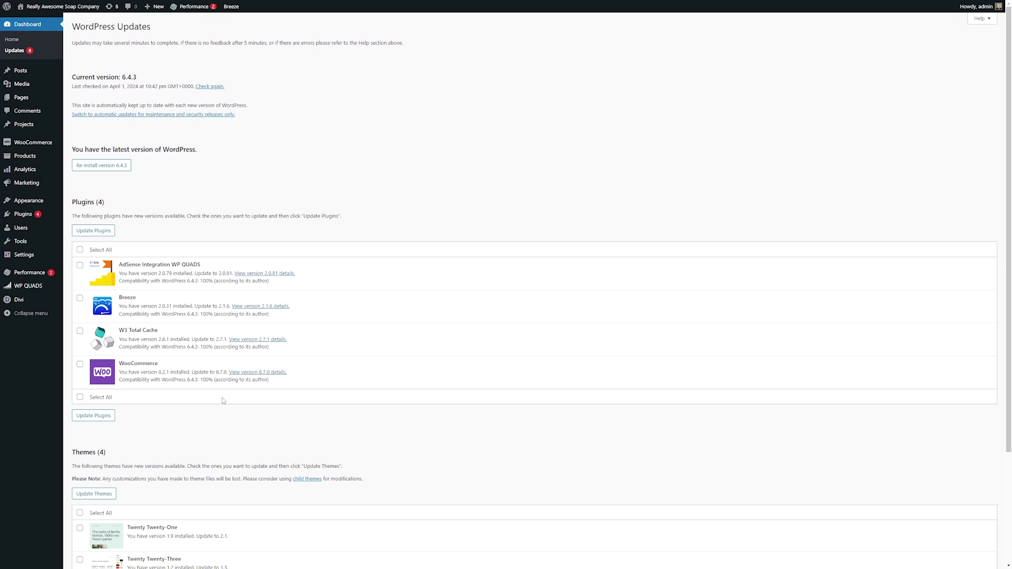
{"action": "scroll", "coordinate": [174, 293], "scroll_direction": "down", "scroll_amount": 3}
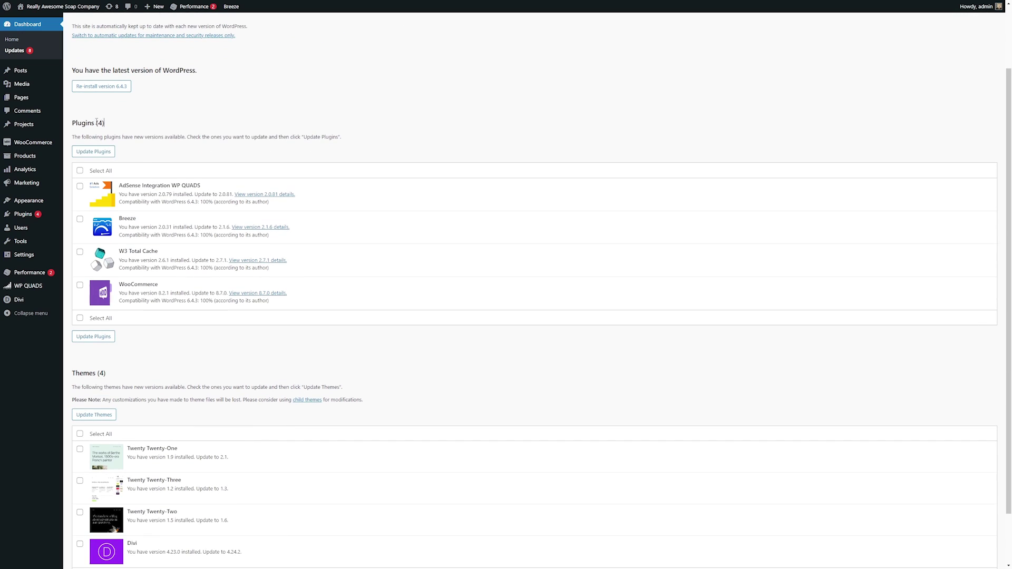
{"action": "scroll", "coordinate": [158, 303], "scroll_direction": "down", "scroll_amount": 2}
{"action": "triple_click", "coordinate": [125, 310]}
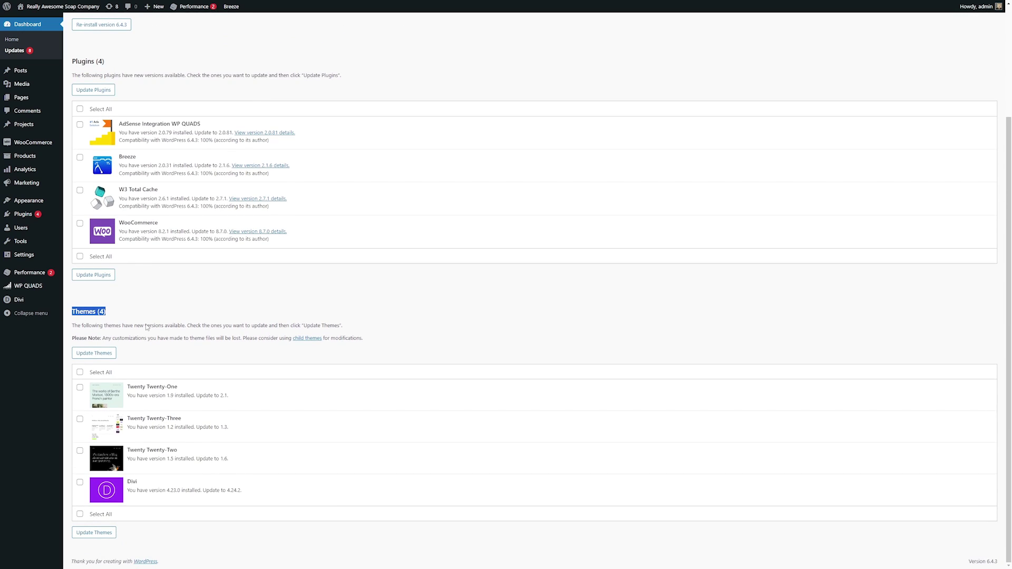
{"action": "scroll", "coordinate": [84, 264], "scroll_direction": "up", "scroll_amount": 3}
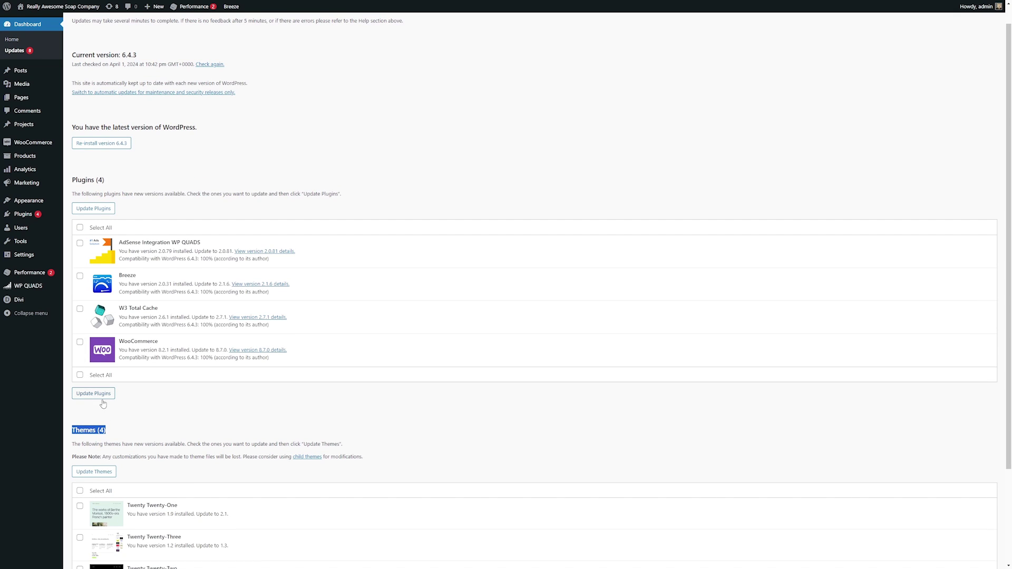
{"action": "scroll", "coordinate": [137, 394], "scroll_direction": "down", "scroll_amount": 3}
{"action": "scroll", "coordinate": [102, 231], "scroll_direction": "up", "scroll_amount": 4}
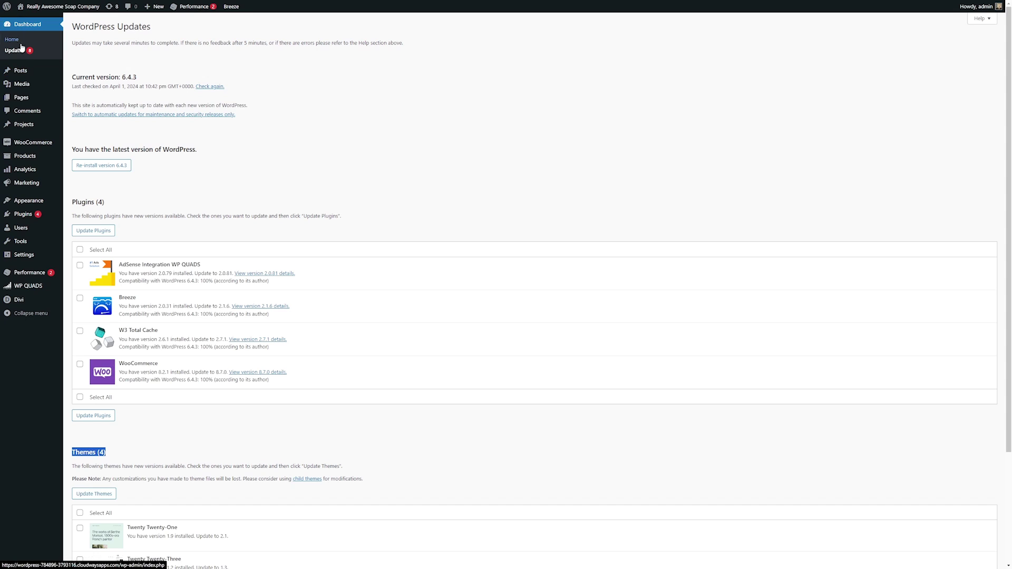
Step: View the list of all posts and the images in the media library
{"action": "mouse_move", "coordinate": [16, 77]}
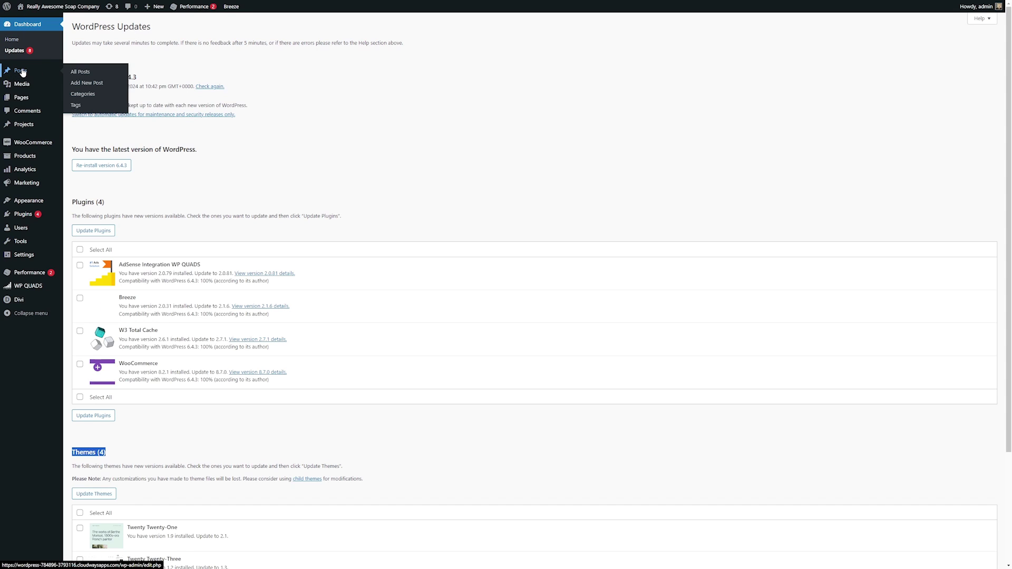
{"action": "left_click", "coordinate": [21, 71]}
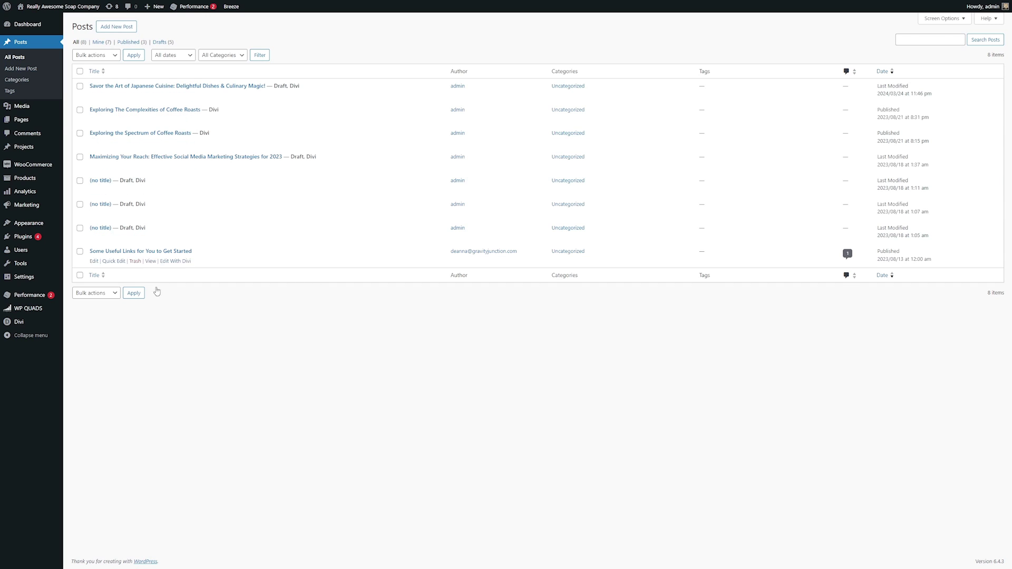
{"action": "left_click", "coordinate": [33, 110]}
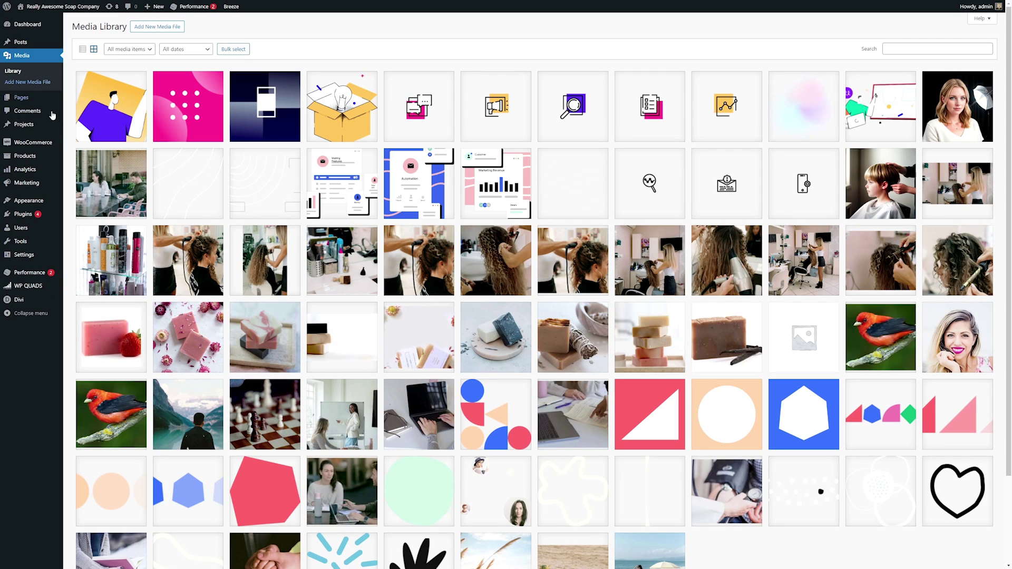
Step: Open the list of all pages and sort it by title in descending order
{"action": "left_click", "coordinate": [17, 98]}
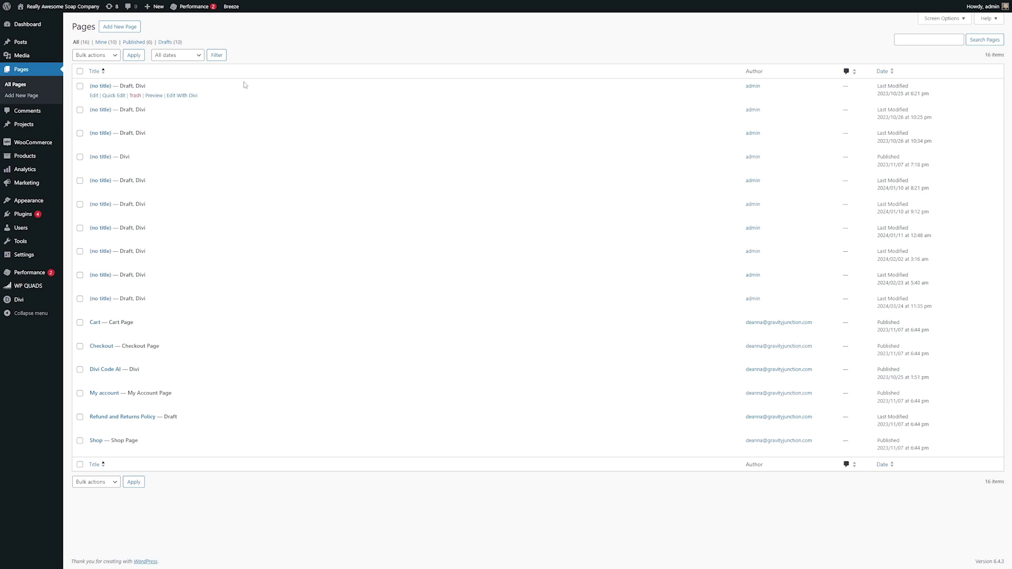
{"action": "left_click", "coordinate": [93, 71]}
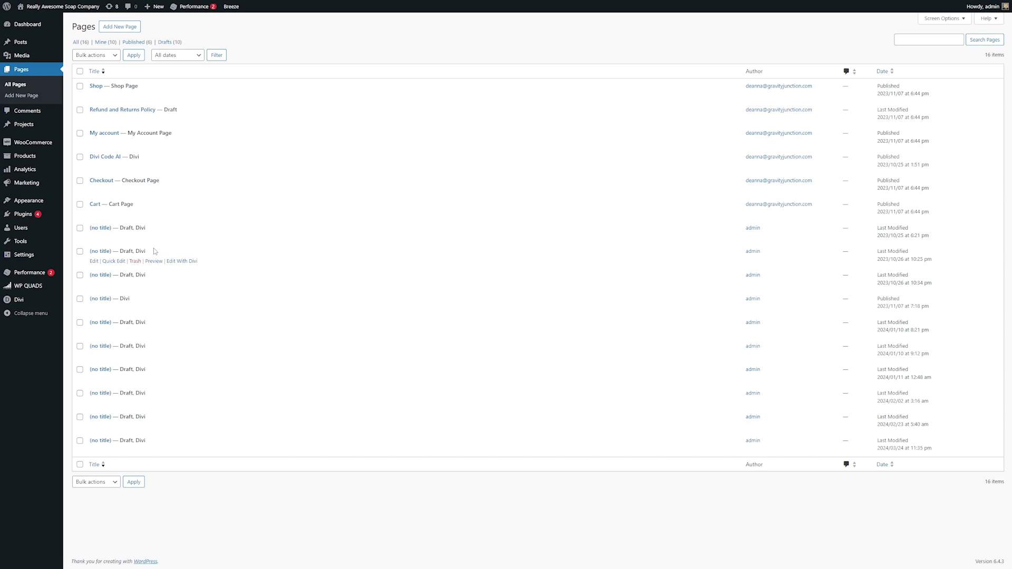
Step: View the site's comments and the installed themes
{"action": "left_click", "coordinate": [43, 114]}
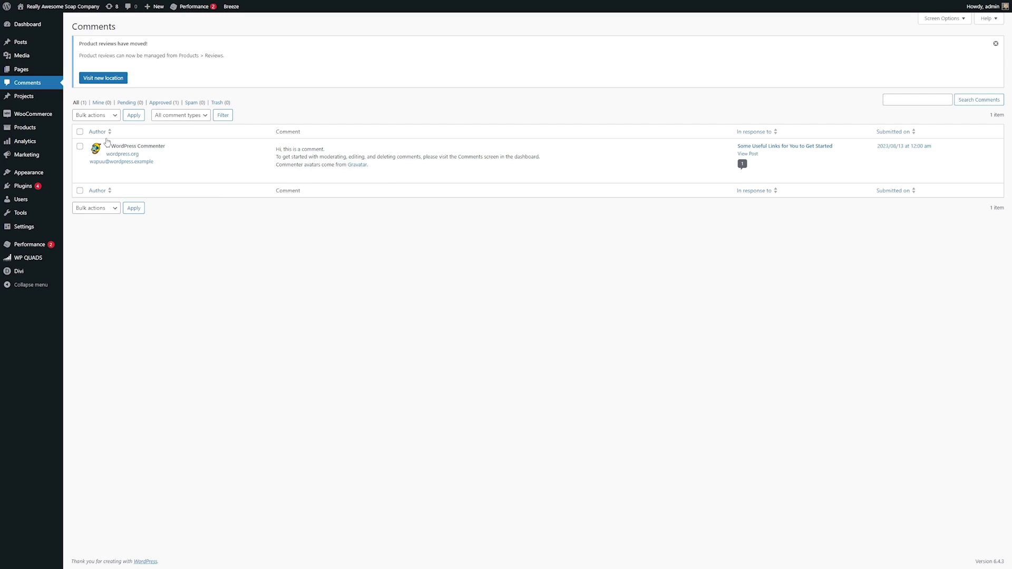
{"action": "mouse_move", "coordinate": [108, 143]}
{"action": "mouse_move", "coordinate": [35, 177]}
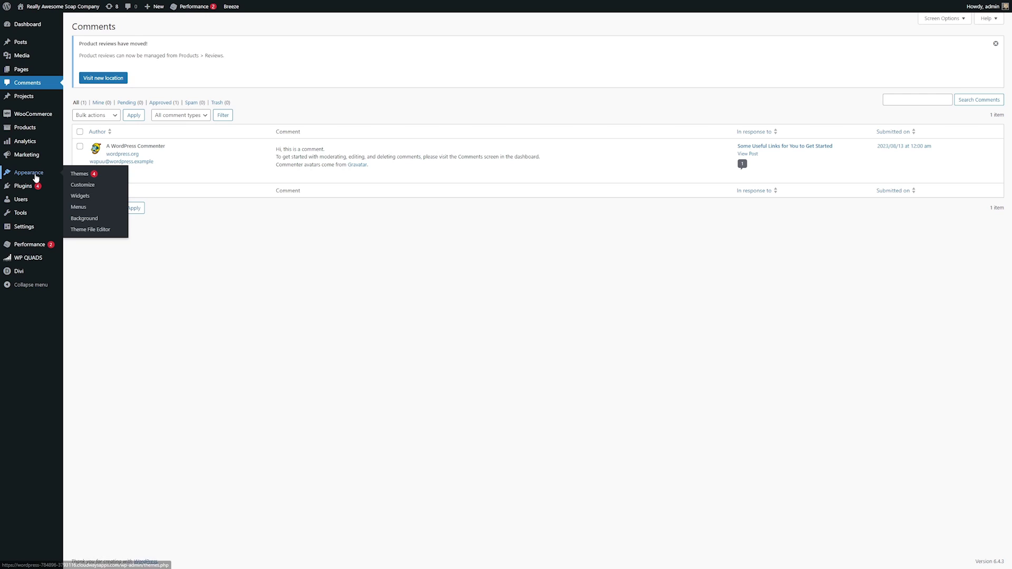
{"action": "left_click", "coordinate": [35, 175]}
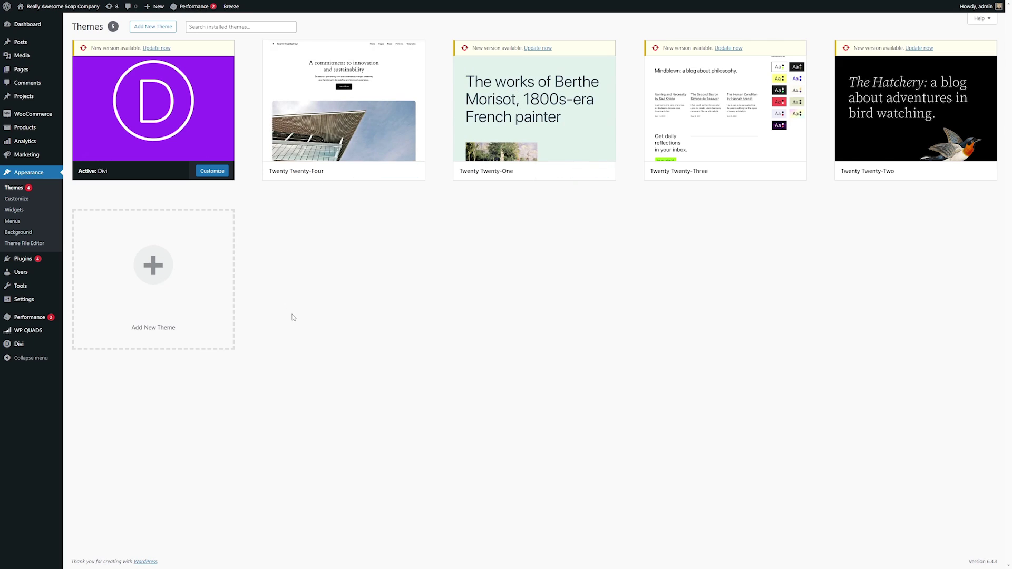
Step: Open the list of installed plugins and review each plugin's update notice and the bulk action options
{"action": "mouse_move", "coordinate": [133, 138]}
{"action": "mouse_move", "coordinate": [146, 91]}
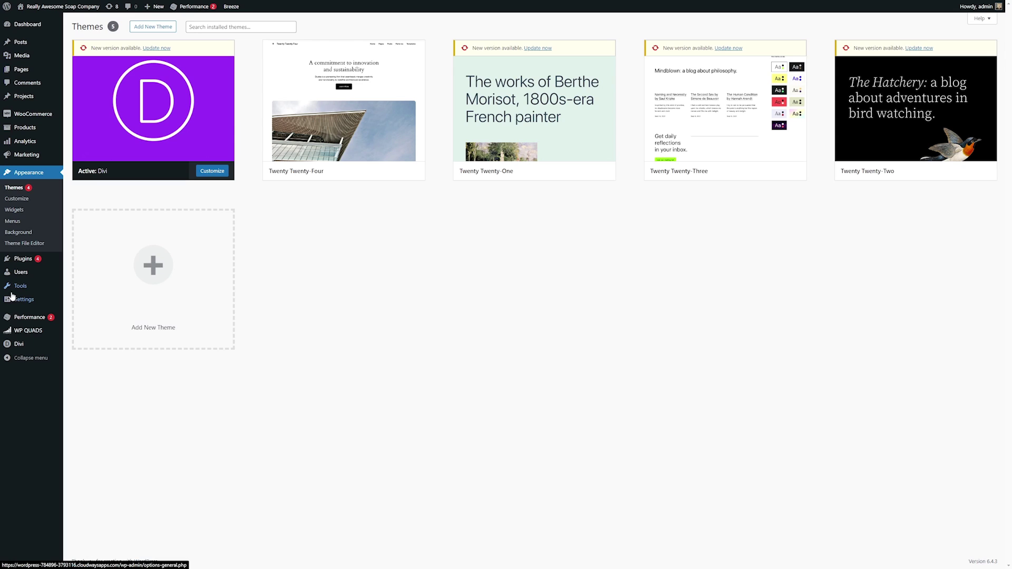
{"action": "mouse_move", "coordinate": [22, 262]}
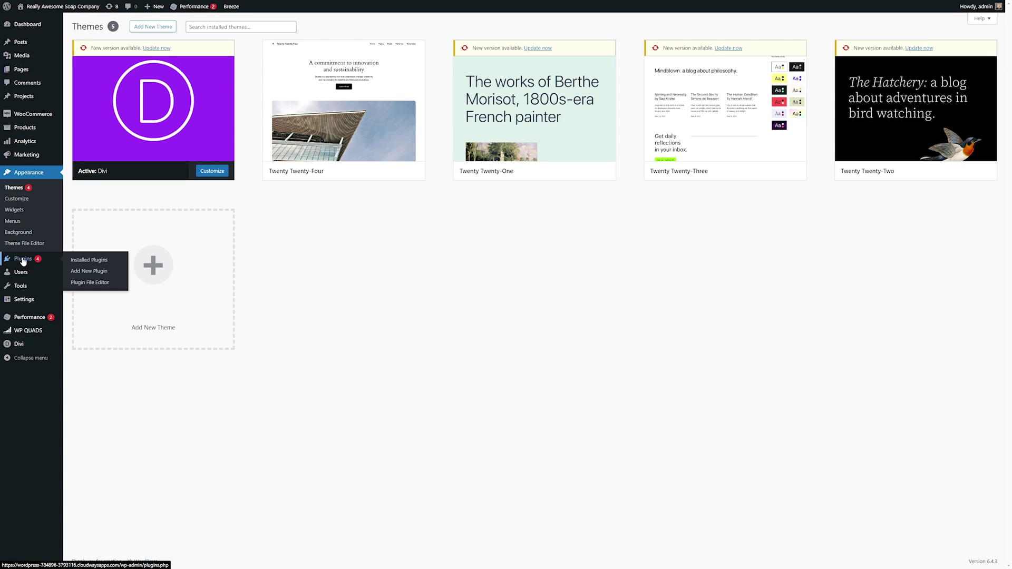
{"action": "left_click", "coordinate": [23, 260]}
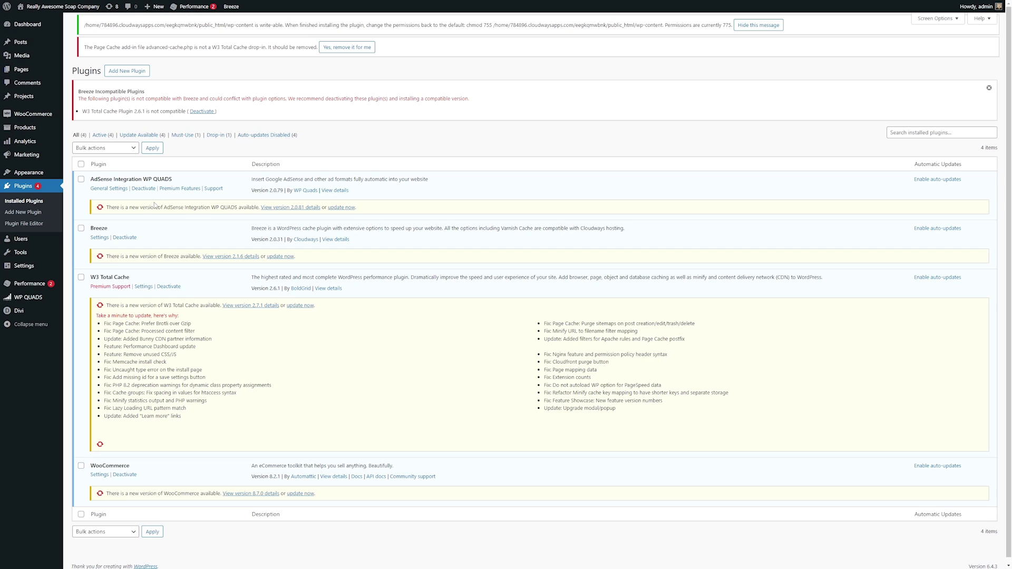
{"action": "scroll", "coordinate": [100, 276], "scroll_direction": "down", "scroll_amount": 1}
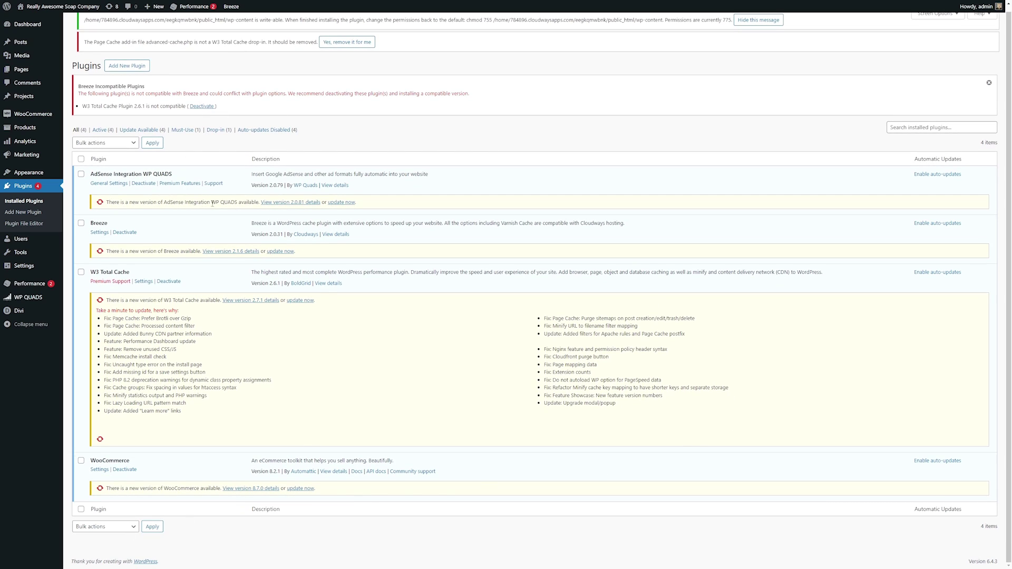
{"action": "left_click_drag", "start_coordinate": [219, 204], "coordinate": [125, 204]}
{"action": "left_click", "coordinate": [132, 196]}
{"action": "scroll", "coordinate": [131, 144], "scroll_direction": "up", "scroll_amount": 1}
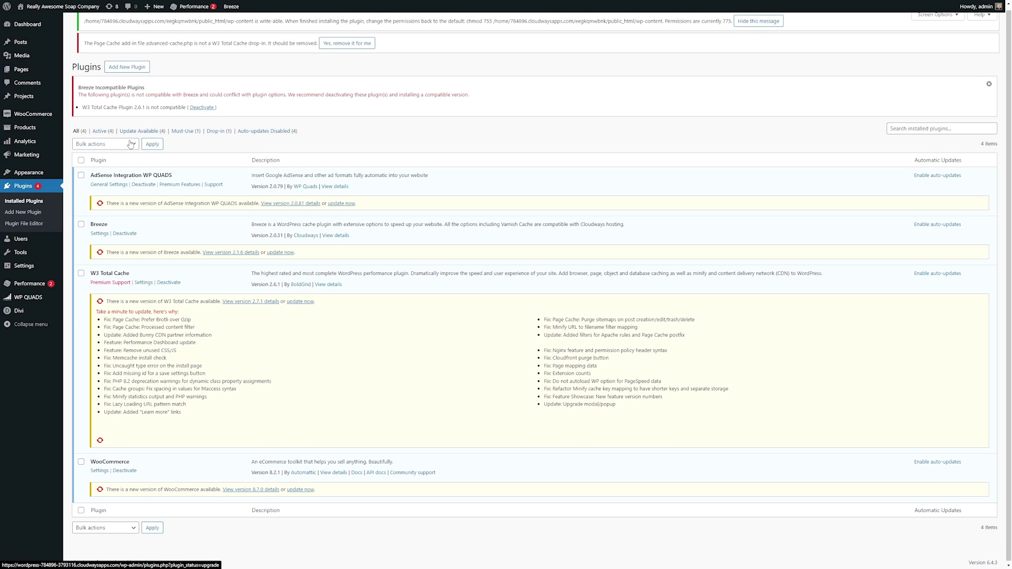
{"action": "scroll", "coordinate": [142, 105], "scroll_direction": "up", "scroll_amount": 1}
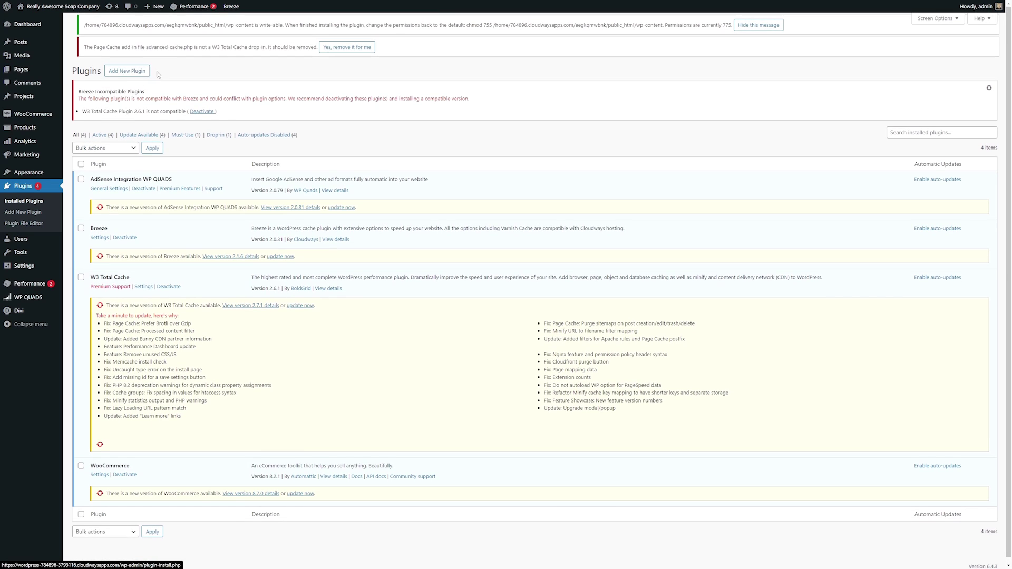
Step: Open the page for adding plugins and search the plugin directory for "google maps"
{"action": "left_click", "coordinate": [127, 72]}
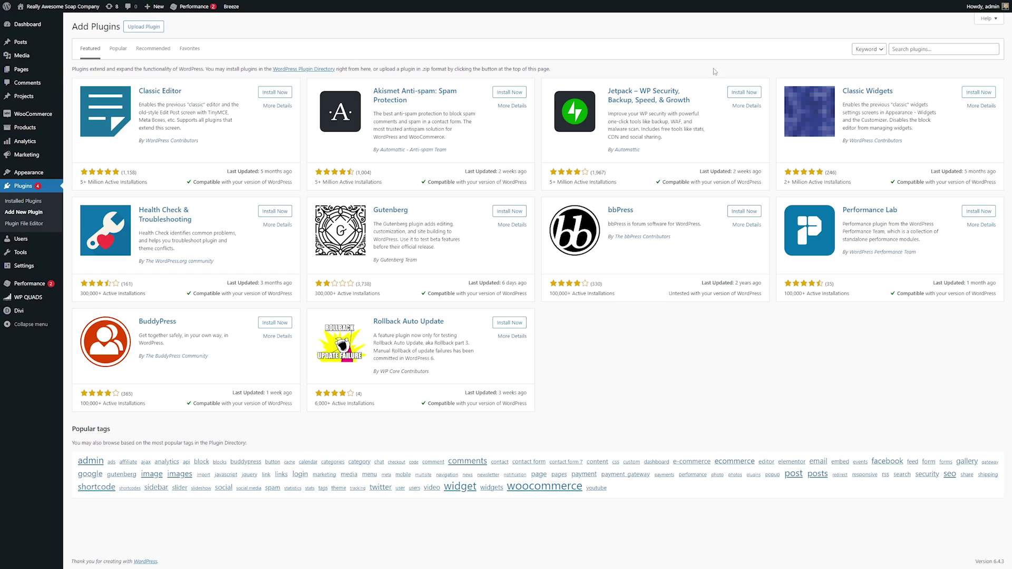
{"action": "left_click", "coordinate": [915, 49]}
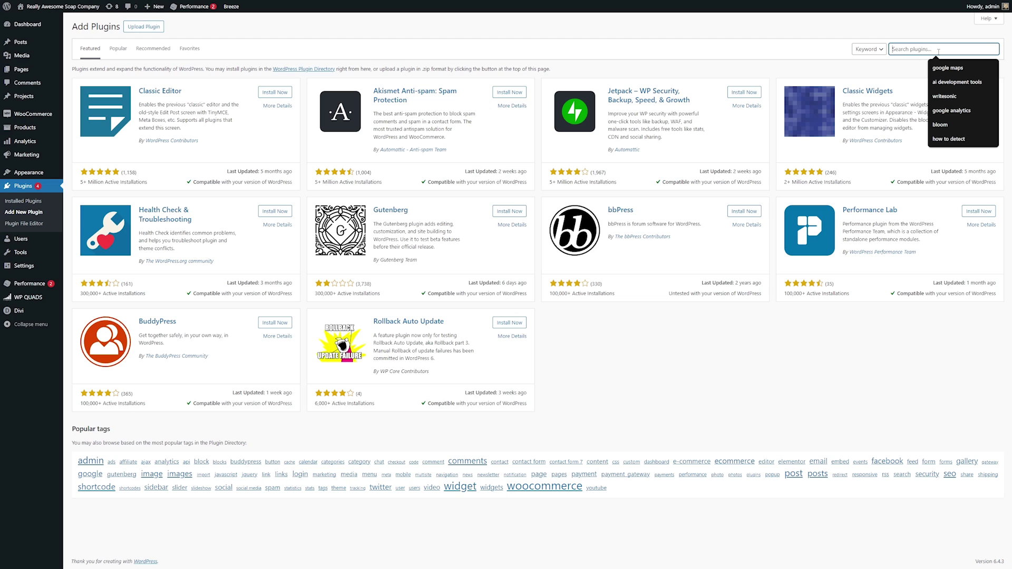
{"action": "left_click", "coordinate": [953, 68]}
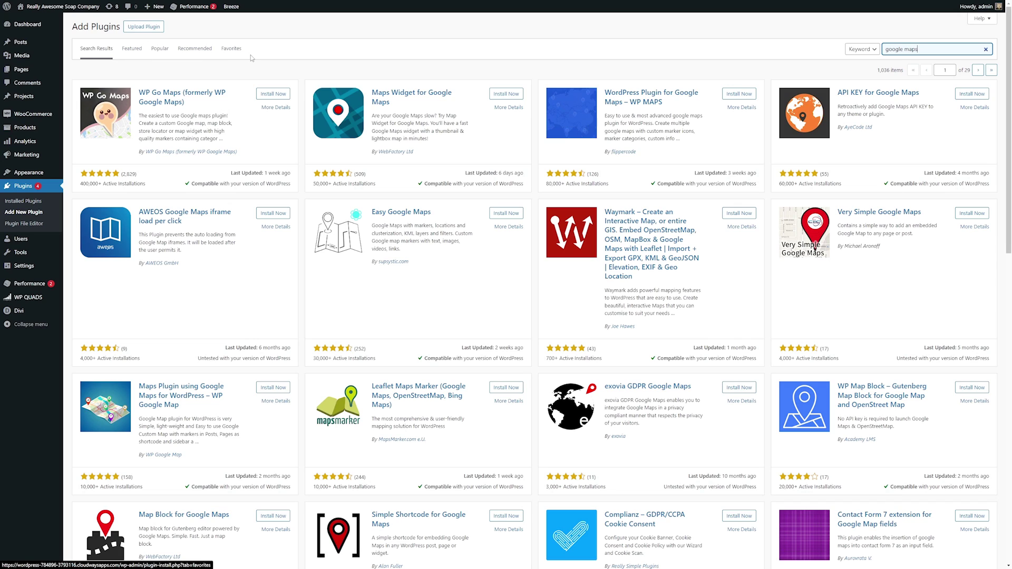
Step: View the site's list of users and open the form for adding a new user
{"action": "left_click", "coordinate": [42, 245]}
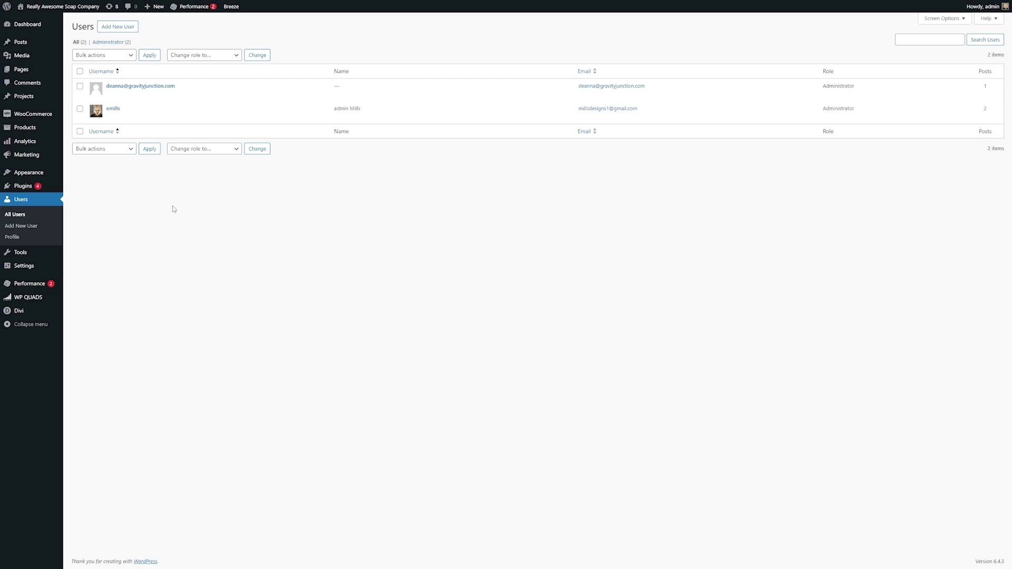
{"action": "left_click", "coordinate": [125, 27]}
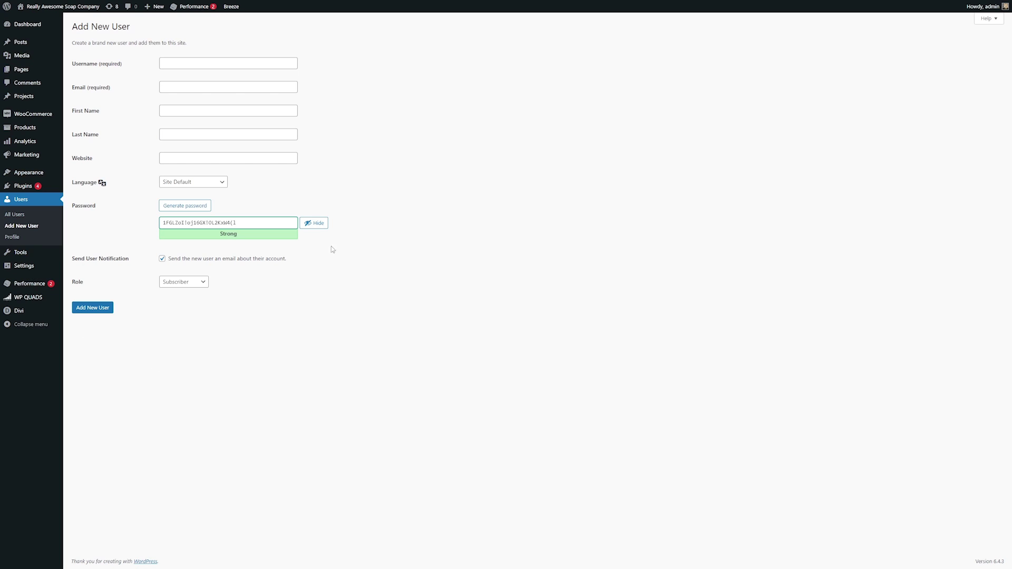
Step: View the Site Health status among the tools and the site title in the general settings
{"action": "left_click", "coordinate": [22, 254]}
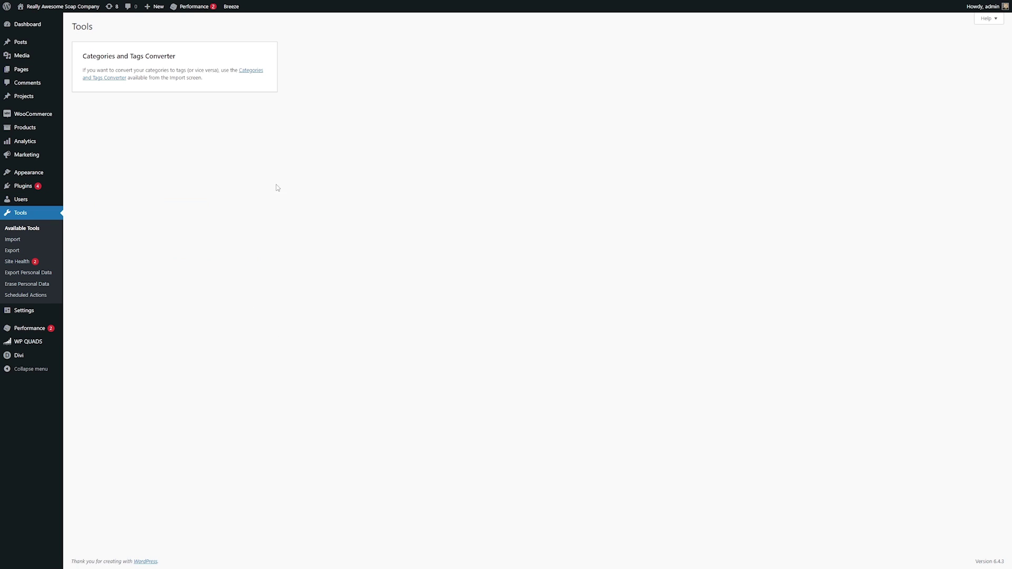
{"action": "left_click", "coordinate": [17, 261]}
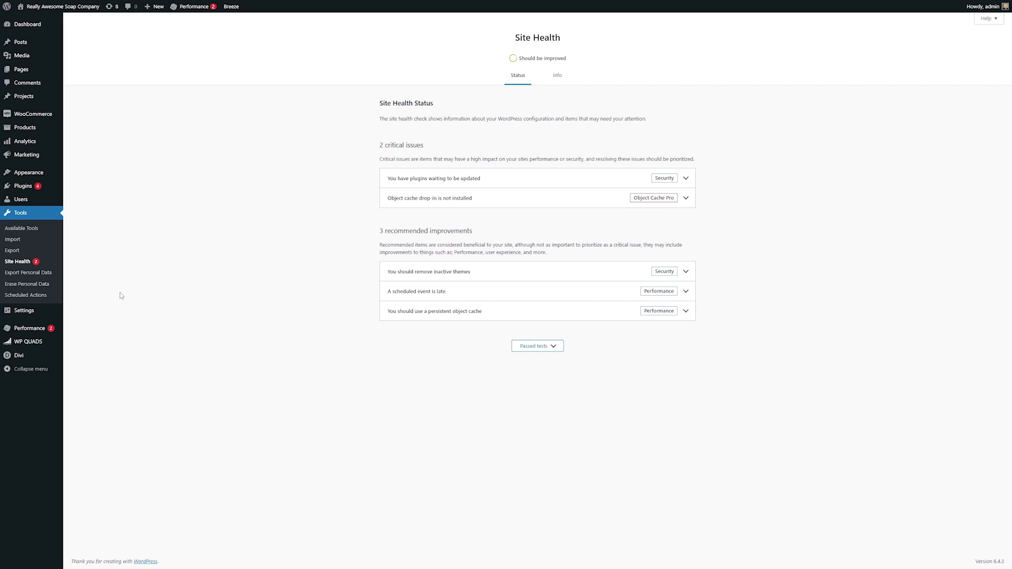
{"action": "left_click", "coordinate": [24, 315]}
{"action": "left_click_drag", "start_coordinate": [76, 48], "coordinate": [247, 50]}
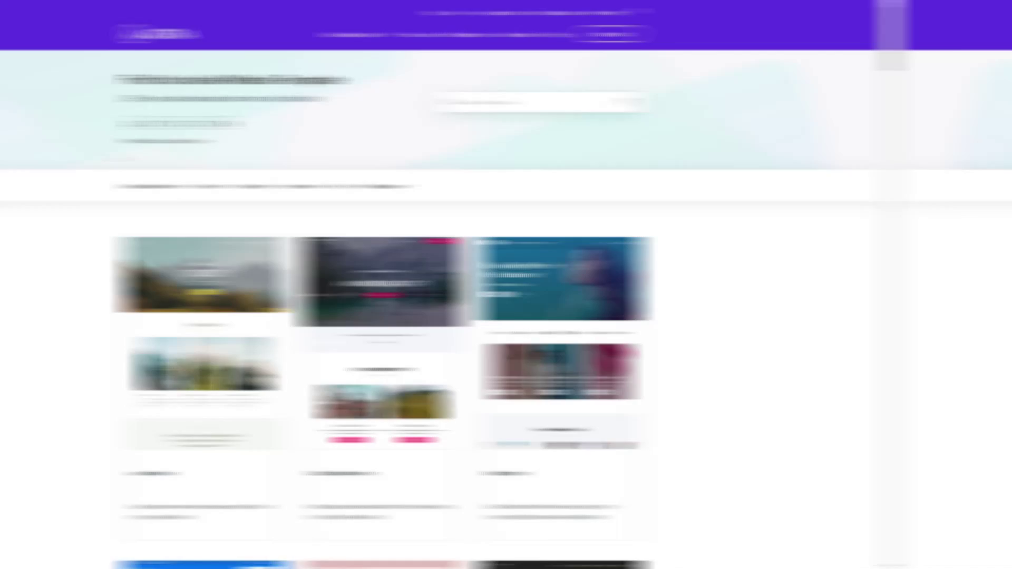
Step: Open the live preview of Astra's Outdoor Adventure template and look through its home page
{"action": "mouse_move", "coordinate": [320, 392]}
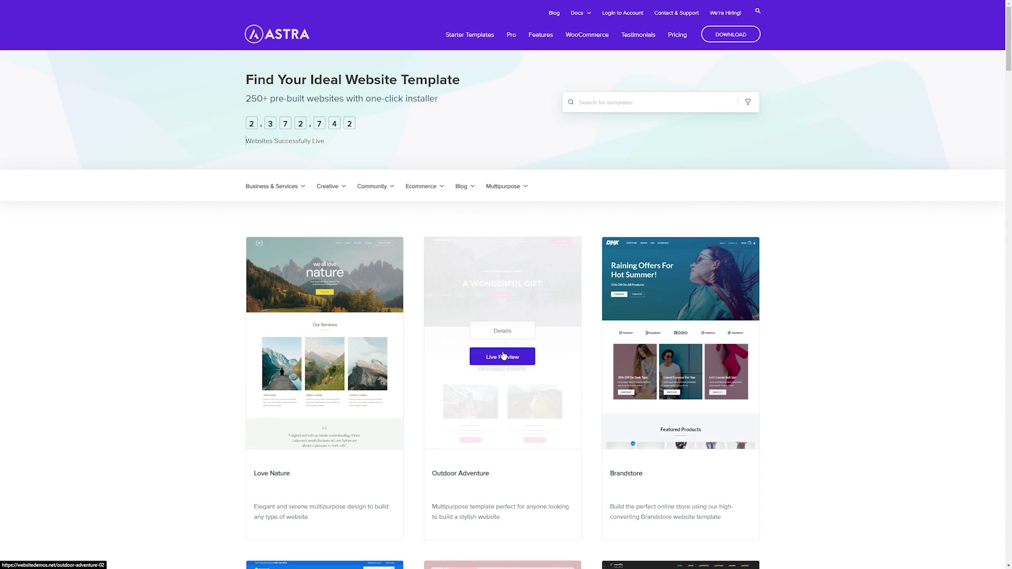
{"action": "left_click", "coordinate": [503, 356]}
{"action": "scroll", "coordinate": [503, 353], "scroll_direction": "down", "scroll_amount": 6}
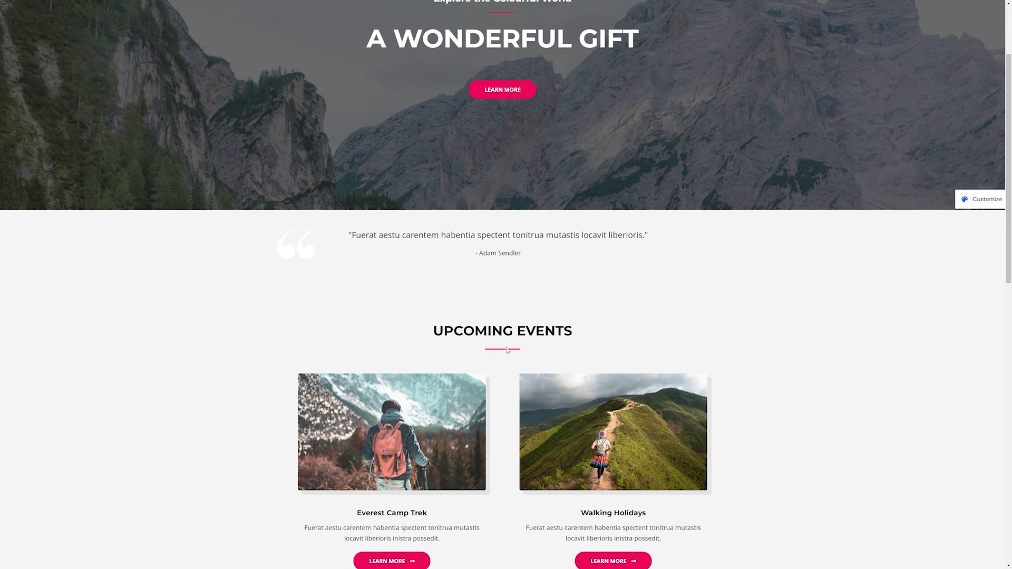
{"action": "scroll", "coordinate": [533, 363], "scroll_direction": "up", "scroll_amount": 6}
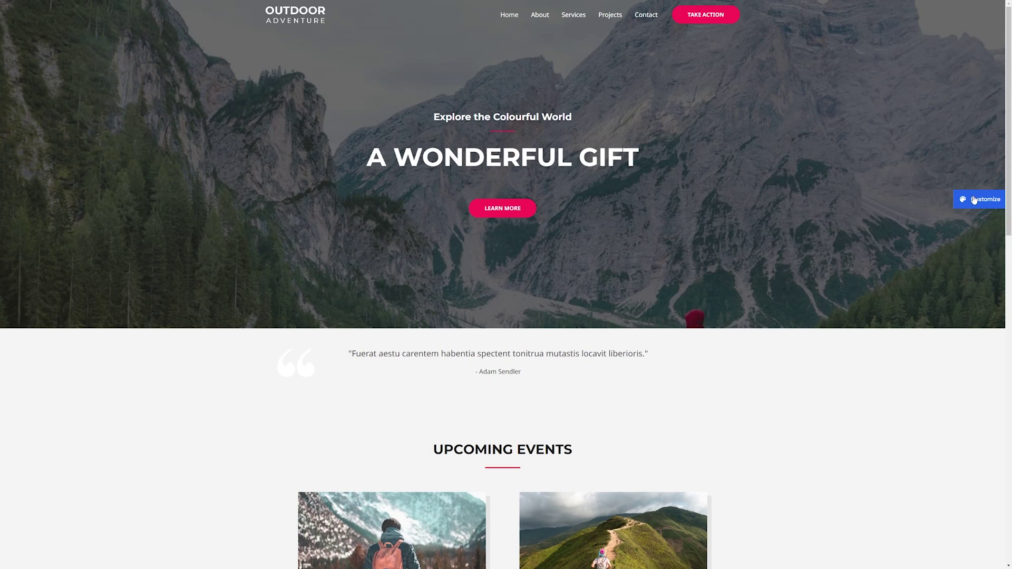
Step: Preview the Outdoor Adventure home page in the teal, orange, yellow and blue color palettes
{"action": "left_click", "coordinate": [980, 200]}
{"action": "left_click", "coordinate": [915, 179]}
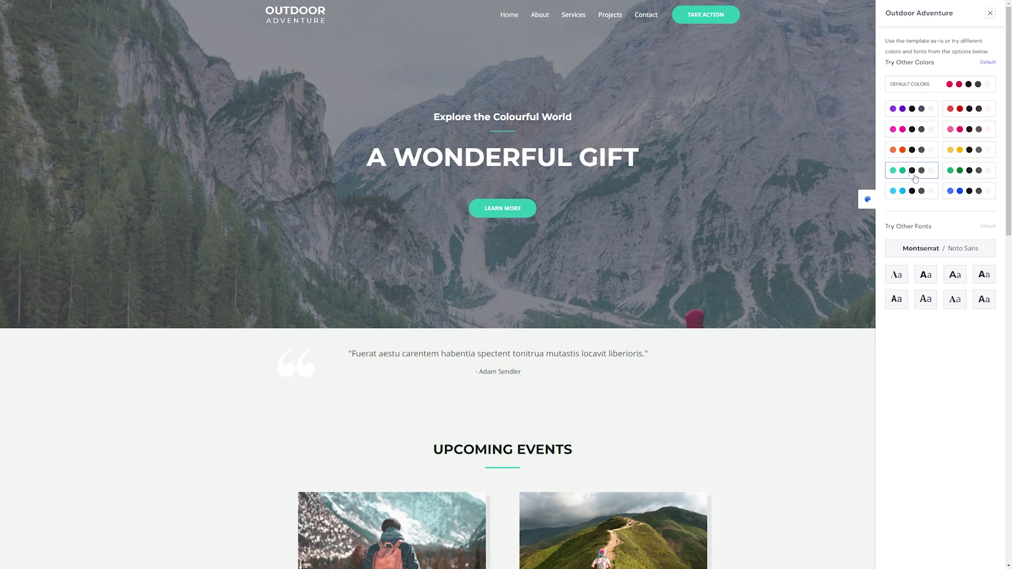
{"action": "left_click", "coordinate": [919, 155]}
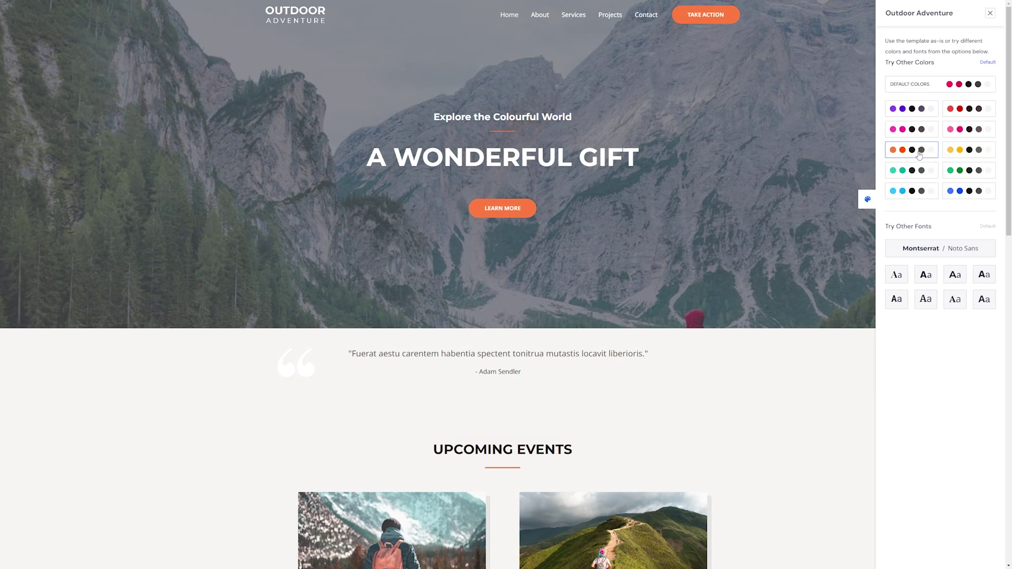
{"action": "left_click", "coordinate": [957, 153]}
{"action": "left_click", "coordinate": [966, 191]}
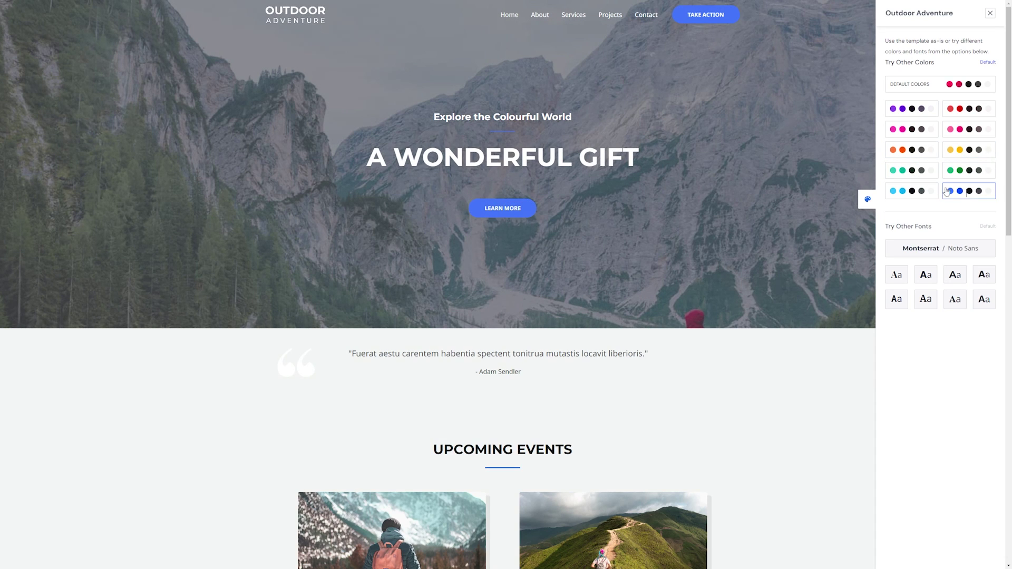
Step: Open the Outdoor Adventure template's contact page and try an alternative color palette on it
{"action": "left_click", "coordinate": [647, 21]}
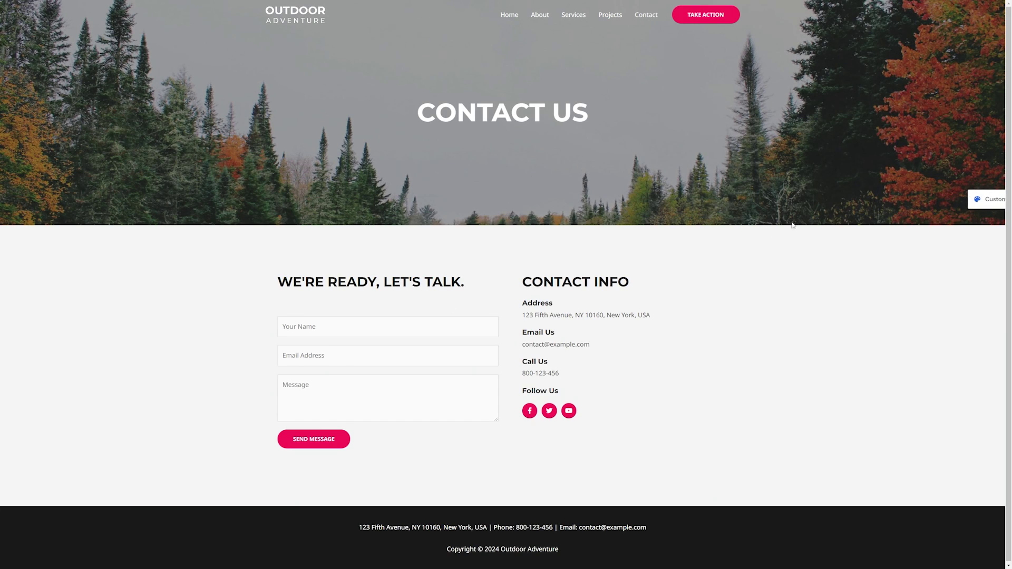
{"action": "left_click", "coordinate": [980, 199]}
{"action": "left_click", "coordinate": [904, 173]}
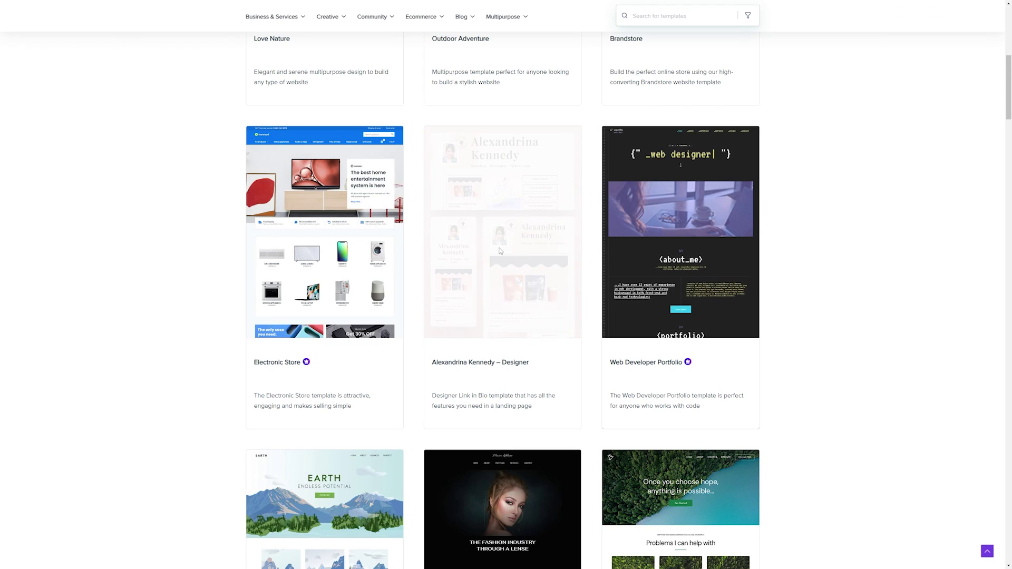
Step: Open the live preview of the pink designer link-in-bio template and try the orange, pink, purple and blue color palettes
{"action": "left_click", "coordinate": [498, 250]}
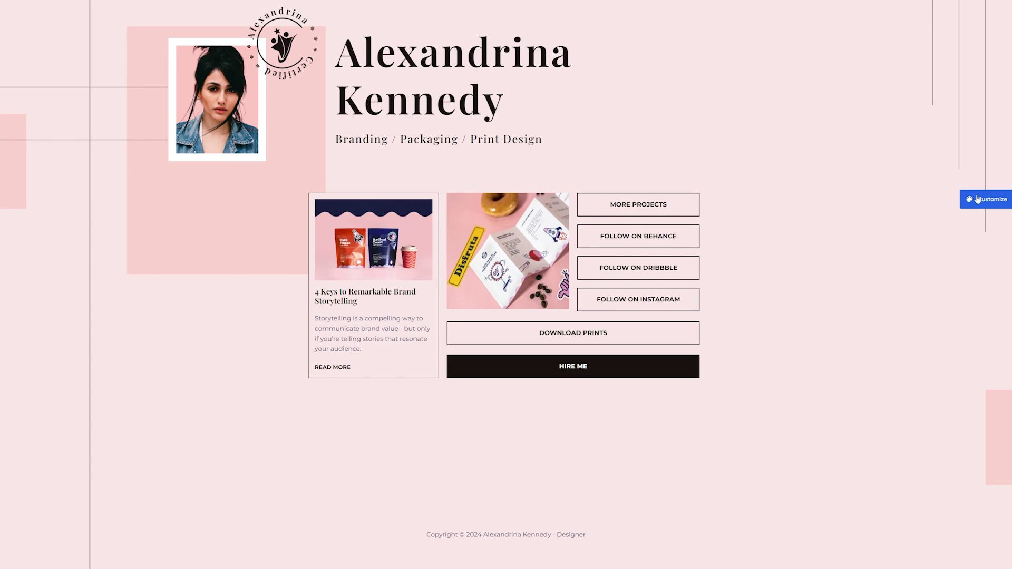
{"action": "left_click", "coordinate": [984, 199]}
{"action": "left_click", "coordinate": [918, 154]}
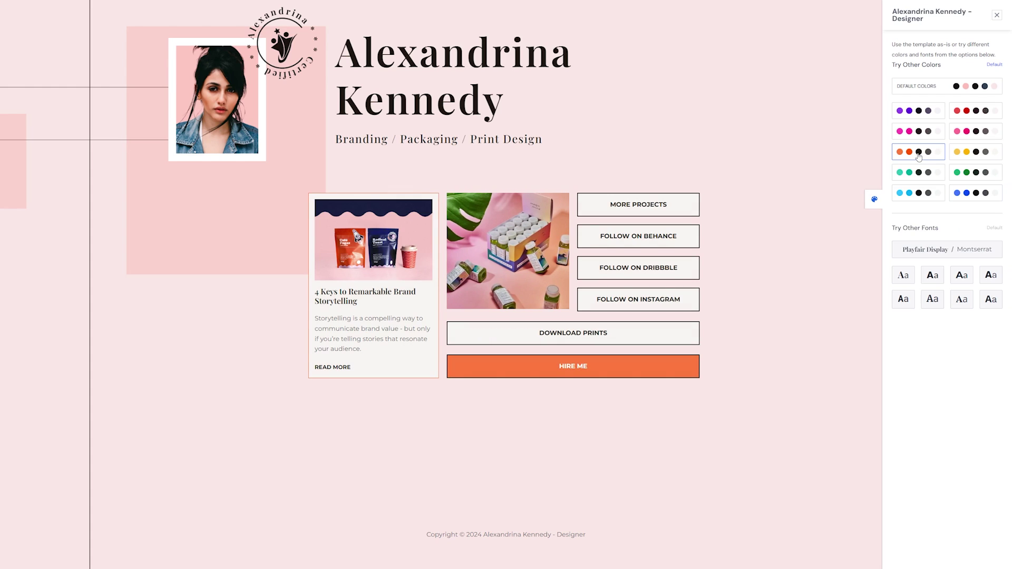
{"action": "left_click", "coordinate": [916, 133]}
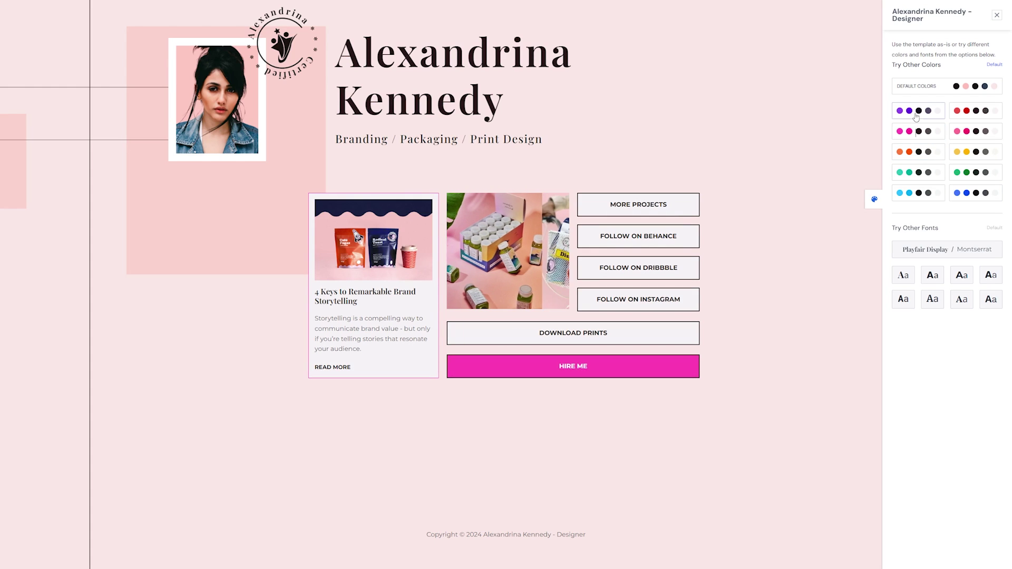
{"action": "left_click", "coordinate": [916, 112]}
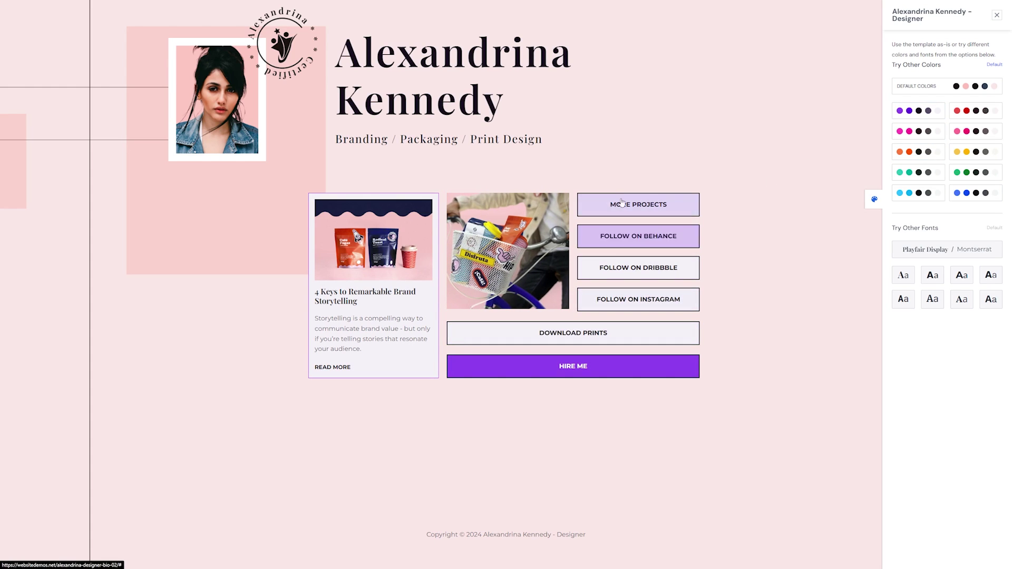
{"action": "left_click", "coordinate": [973, 195]}
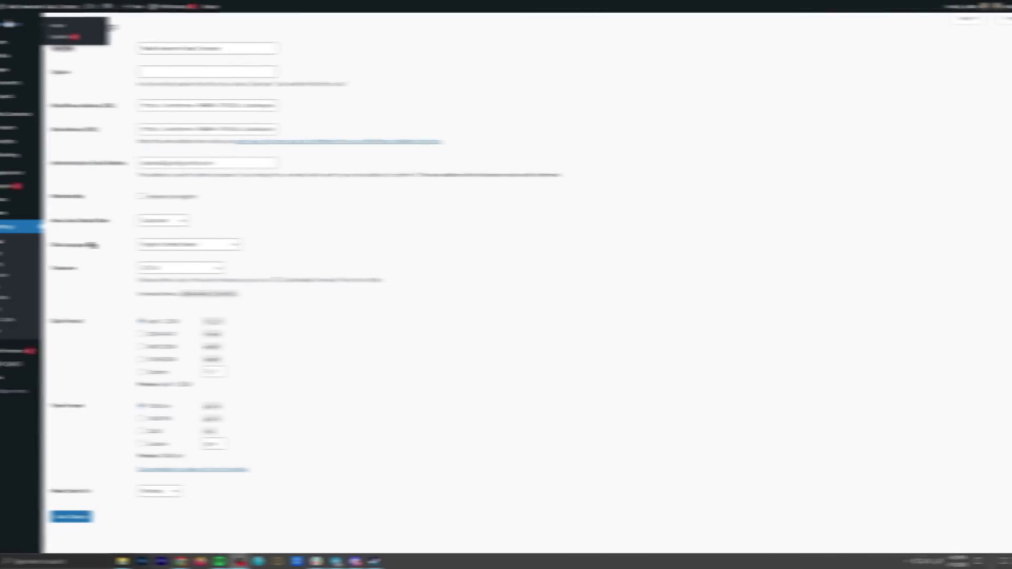
Step: Create a new WordPress post titled "My awesome post" in the default editor, with an empty paragraph block under the title
{"action": "left_click", "coordinate": [26, 24]}
{"action": "mouse_move", "coordinate": [30, 71]}
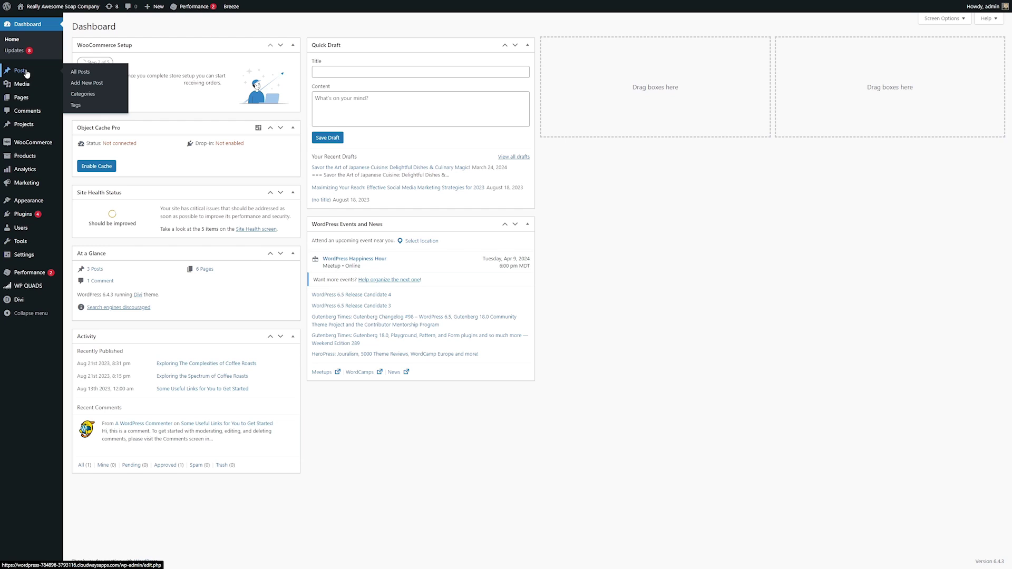
{"action": "left_click", "coordinate": [26, 73]}
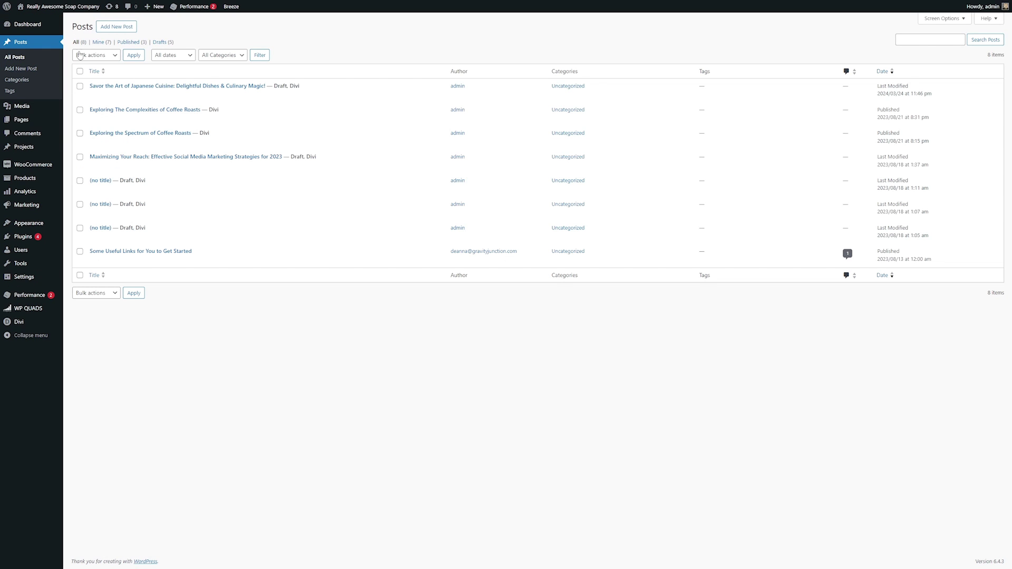
{"action": "left_click", "coordinate": [121, 30]}
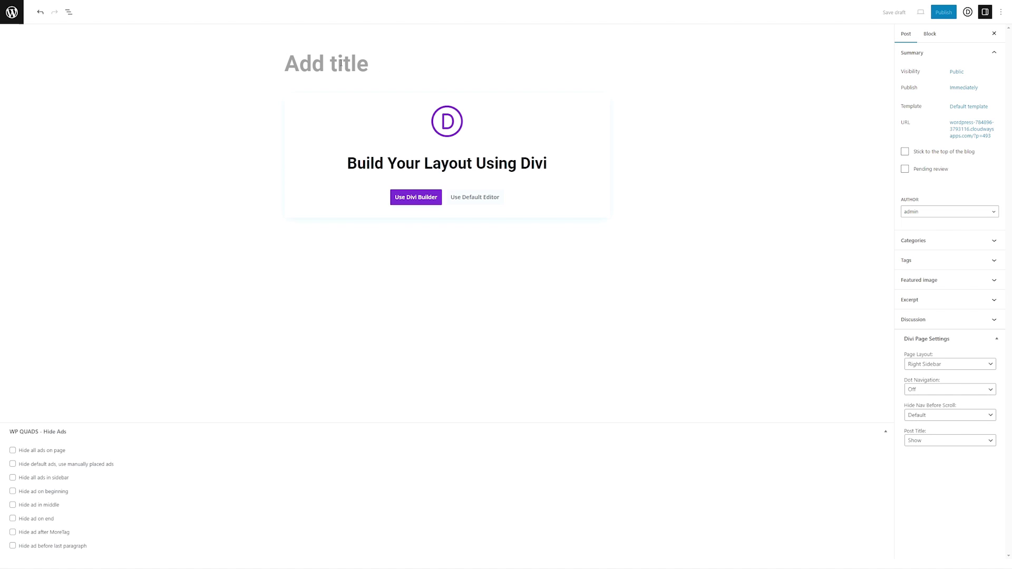
{"action": "type", "text": "My awesome post"}
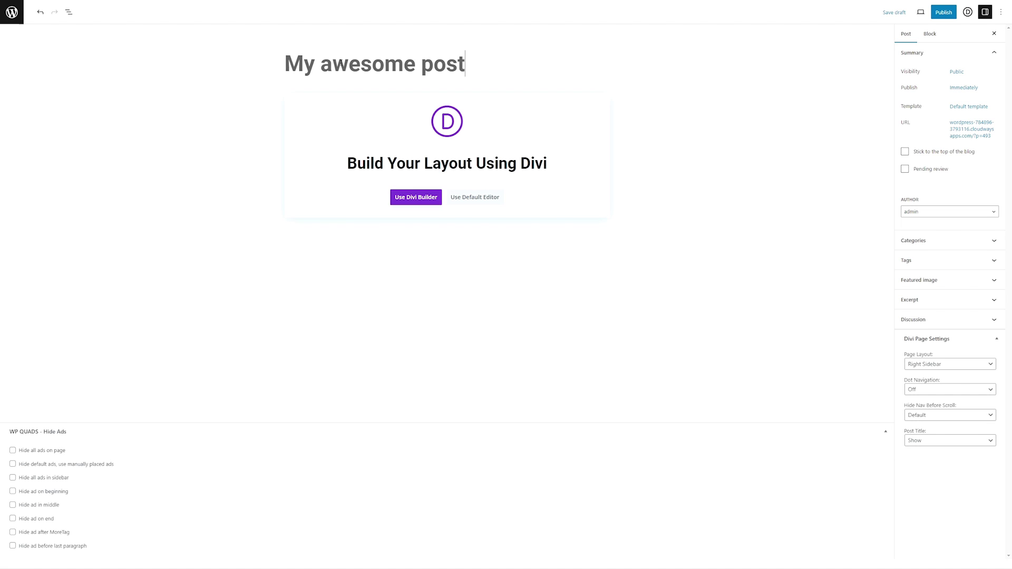
{"action": "key", "text": "Return"}
{"action": "left_click", "coordinate": [338, 100]}
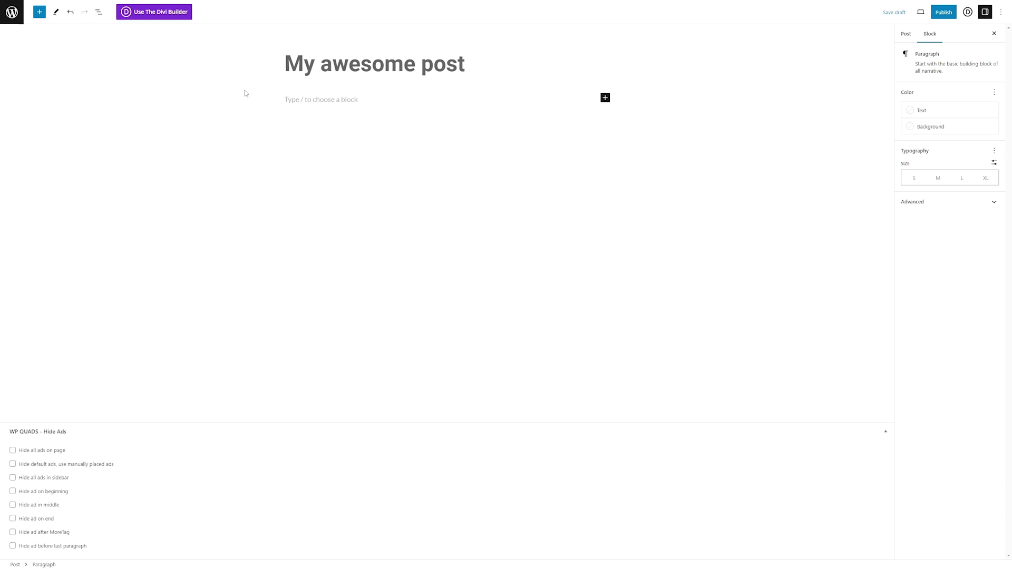
Step: Browse the content blocks that can be inserted into the post, from text and media to design and widgets
{"action": "left_click", "coordinate": [40, 11]}
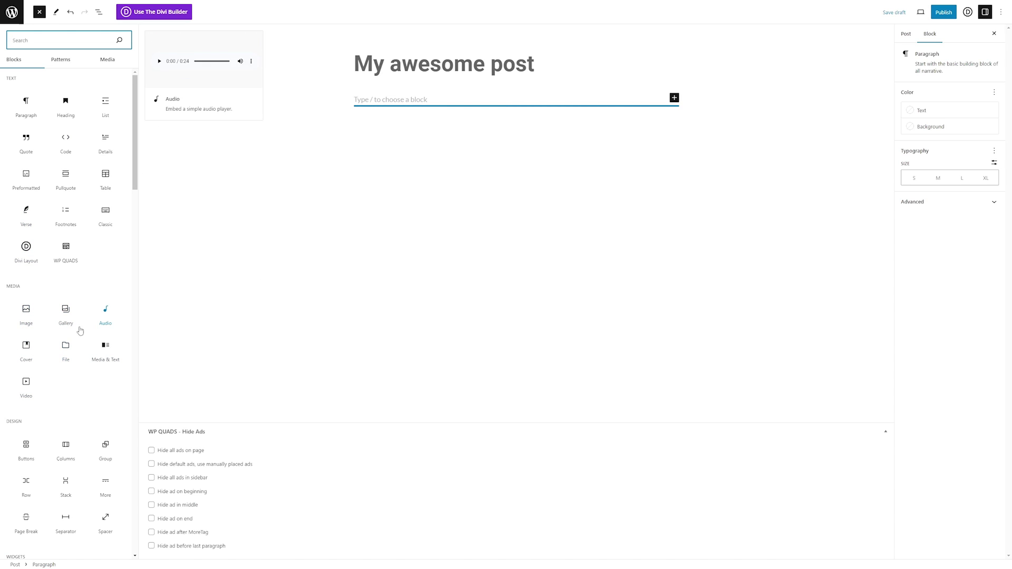
{"action": "scroll", "coordinate": [94, 321], "scroll_direction": "down", "scroll_amount": 3}
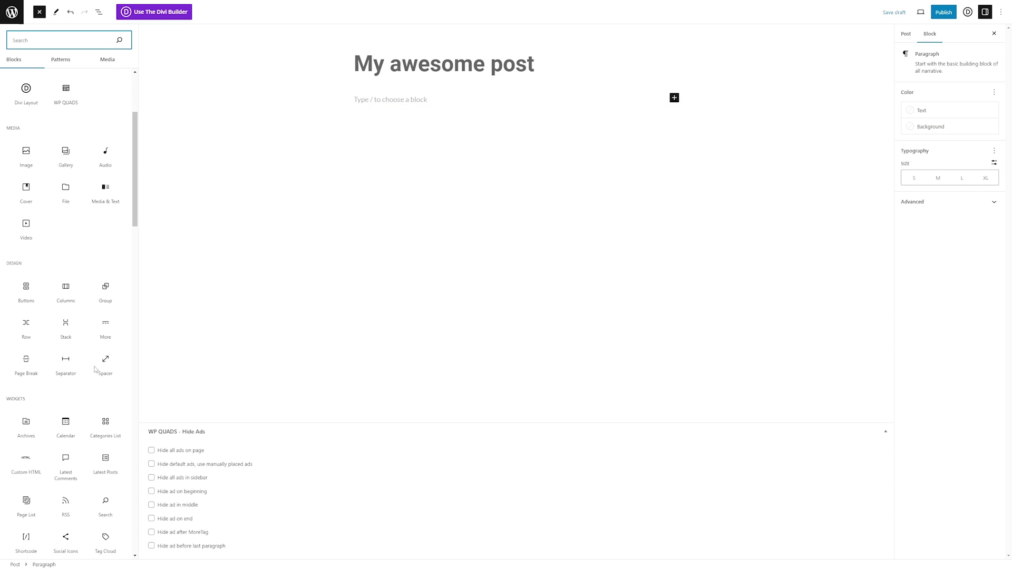
{"action": "left_click_drag", "start_coordinate": [135, 212], "coordinate": [134, 386]}
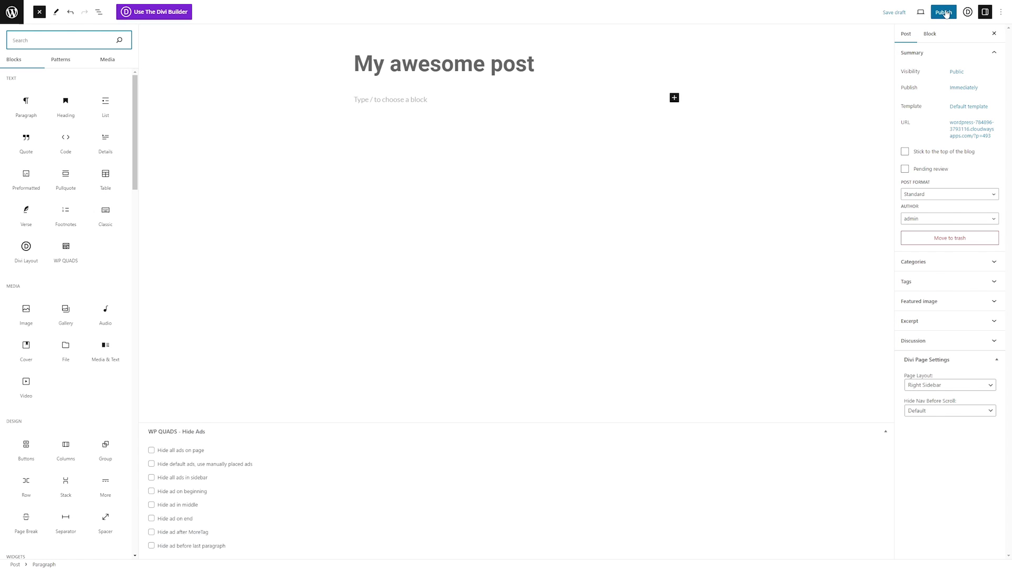
Step: Leave the post editor, discarding unsaved changes, and open the site's list of pages
{"action": "left_click", "coordinate": [12, 12]}
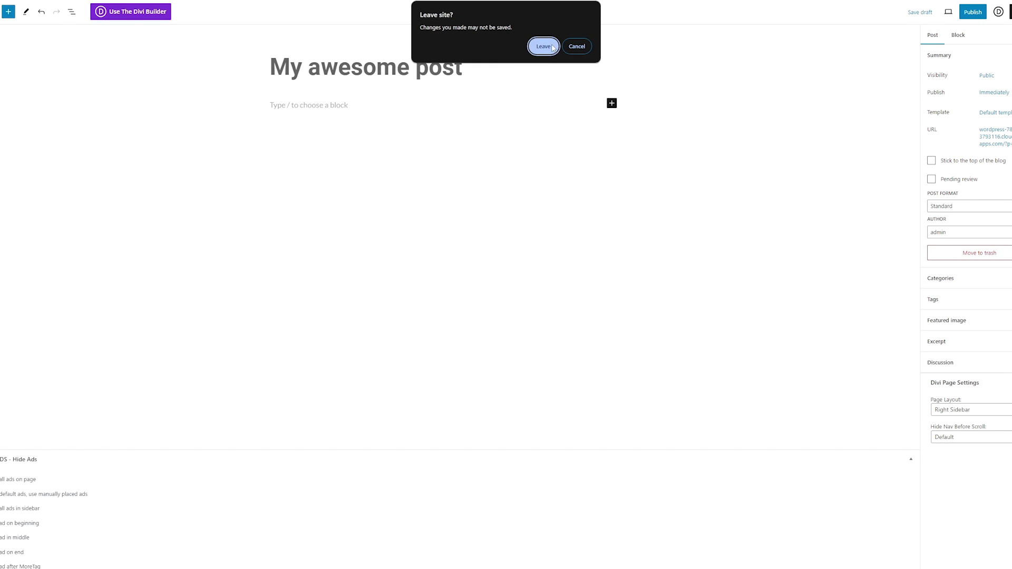
{"action": "left_click", "coordinate": [552, 47]}
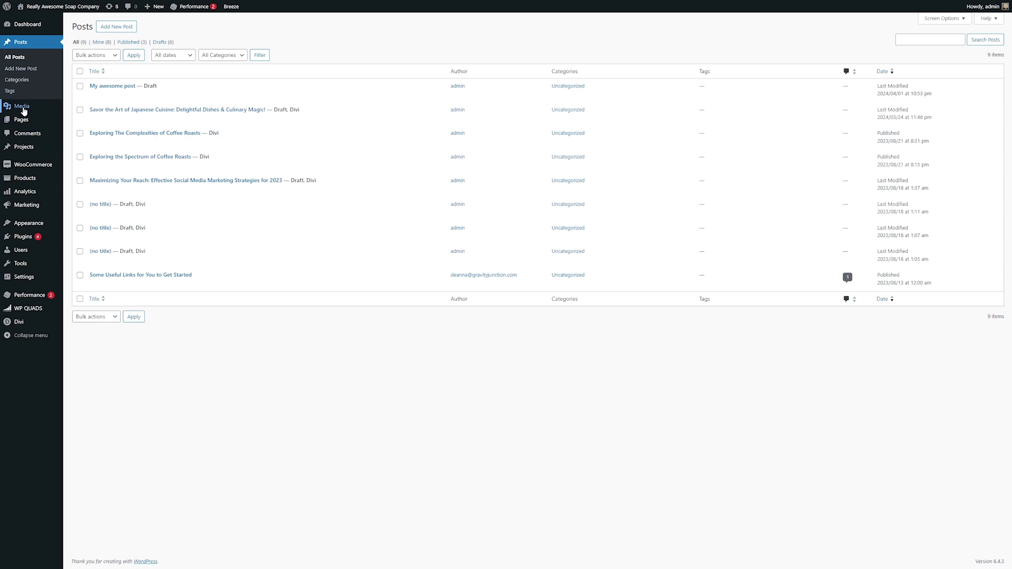
{"action": "left_click", "coordinate": [21, 109]}
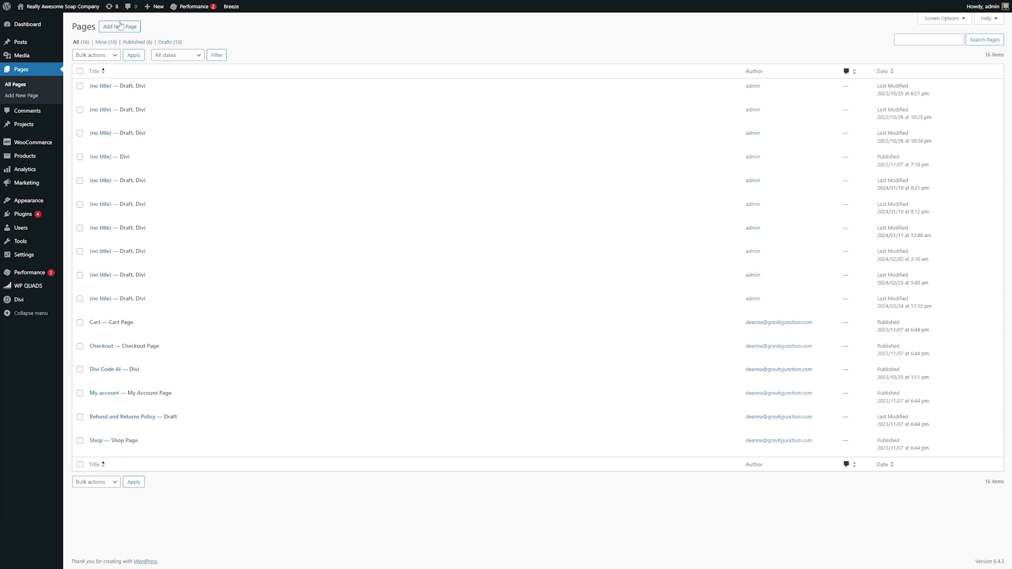
Step: Create a new page titled "My awesome page" in the default editor, with an empty paragraph block under the title
{"action": "left_click", "coordinate": [120, 27]}
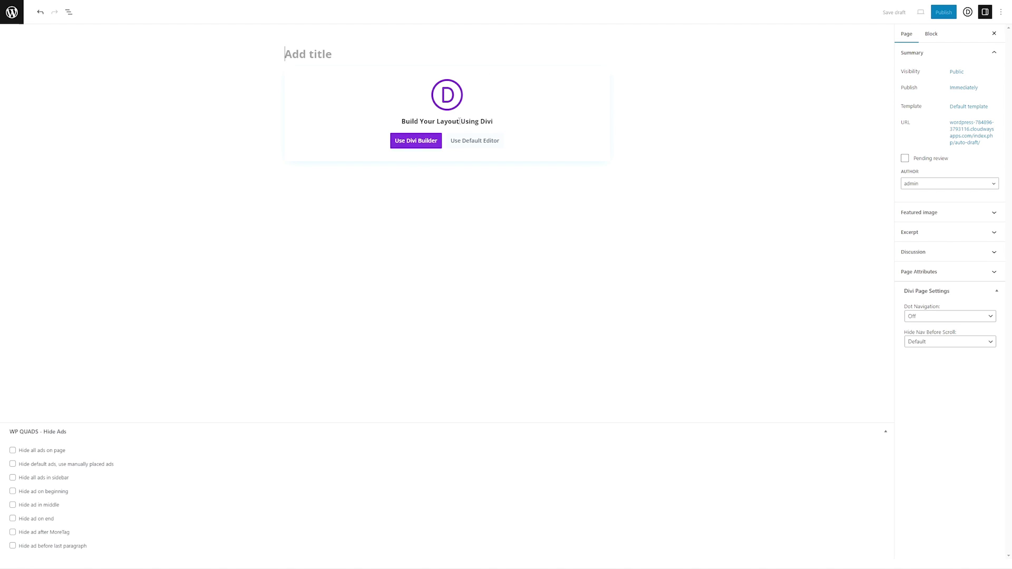
{"action": "left_click", "coordinate": [466, 141]}
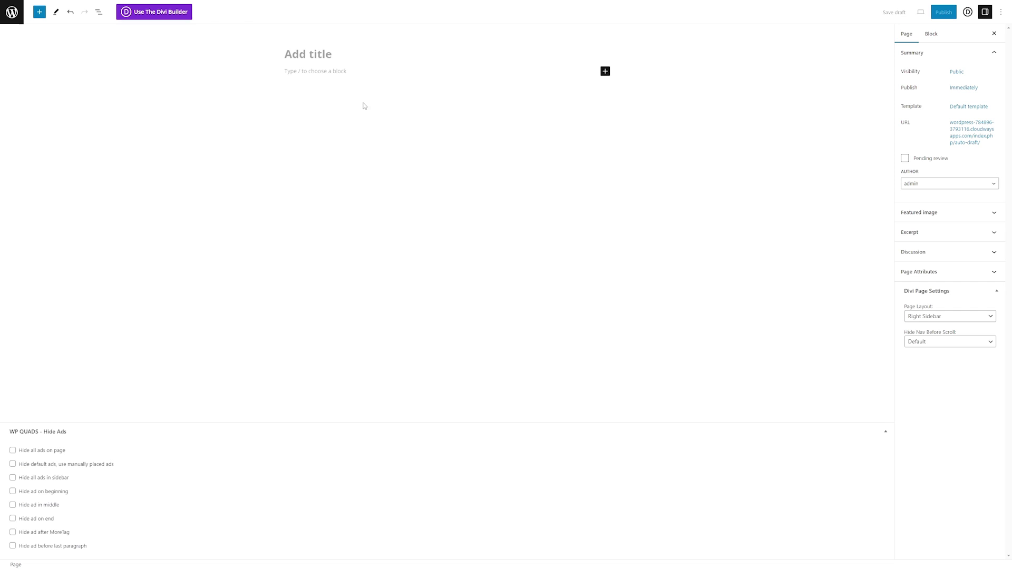
{"action": "type", "text": "My awesome page"}
{"action": "left_click", "coordinate": [340, 73]}
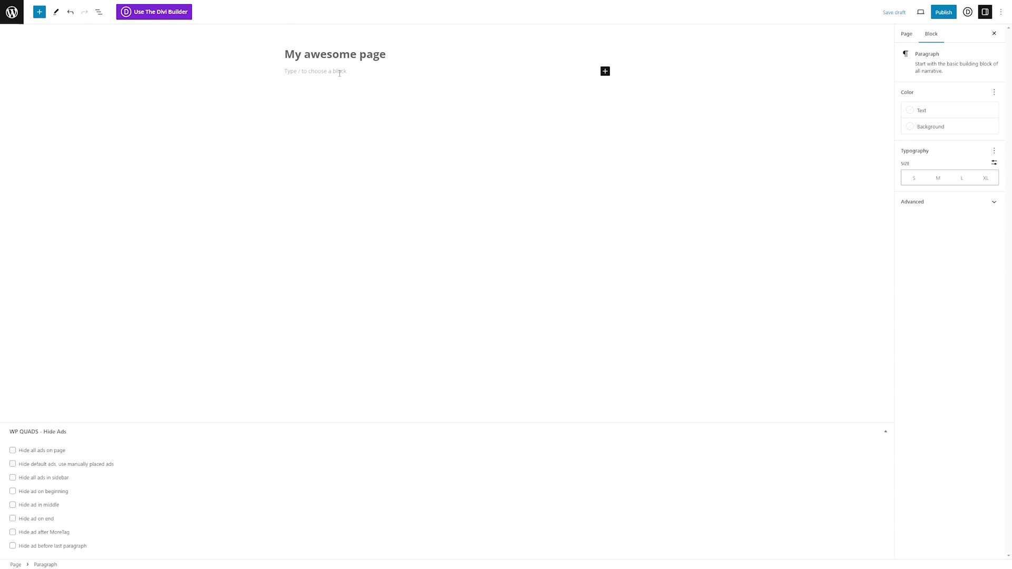
Step: Insert an empty heading block, an empty image block and a paragraph block under the page title
{"action": "left_click", "coordinate": [38, 11]}
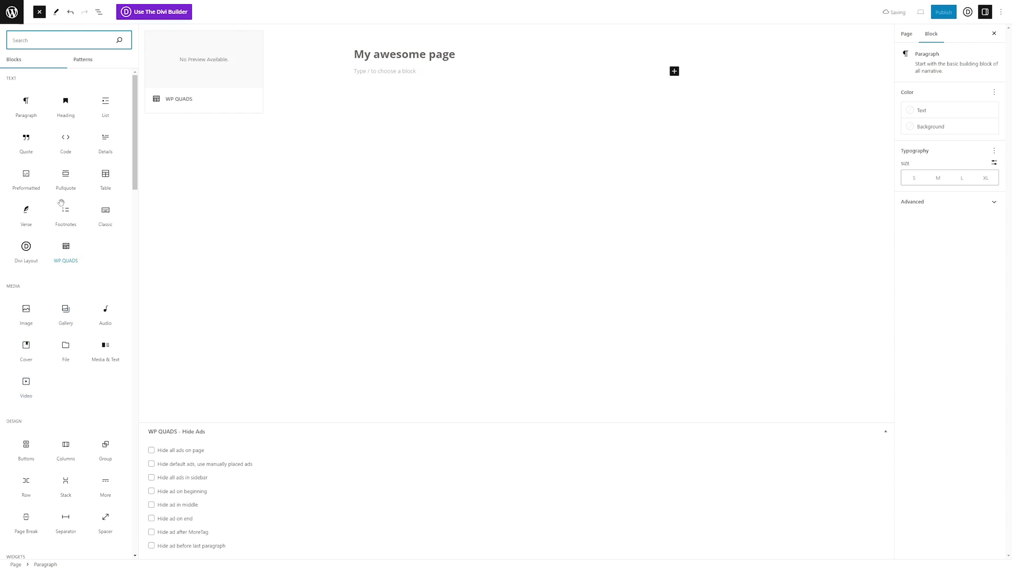
{"action": "left_click", "coordinate": [65, 105]}
{"action": "left_click", "coordinate": [26, 251]}
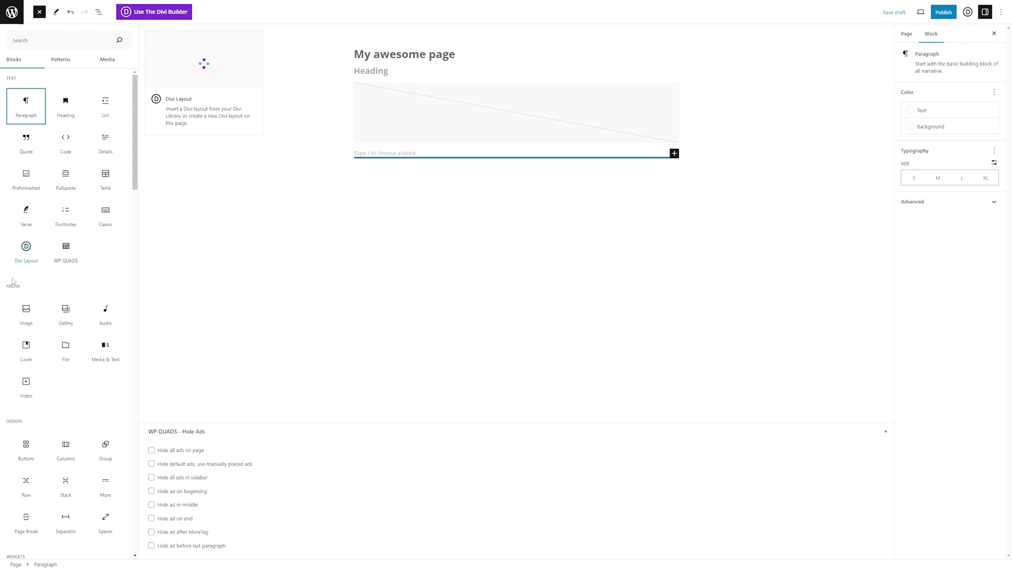
Step: Add an image block at the end of the page and fill it with handmade-soap-41.jpg from the media library
{"action": "left_click", "coordinate": [31, 313]}
{"action": "left_click", "coordinate": [403, 192]}
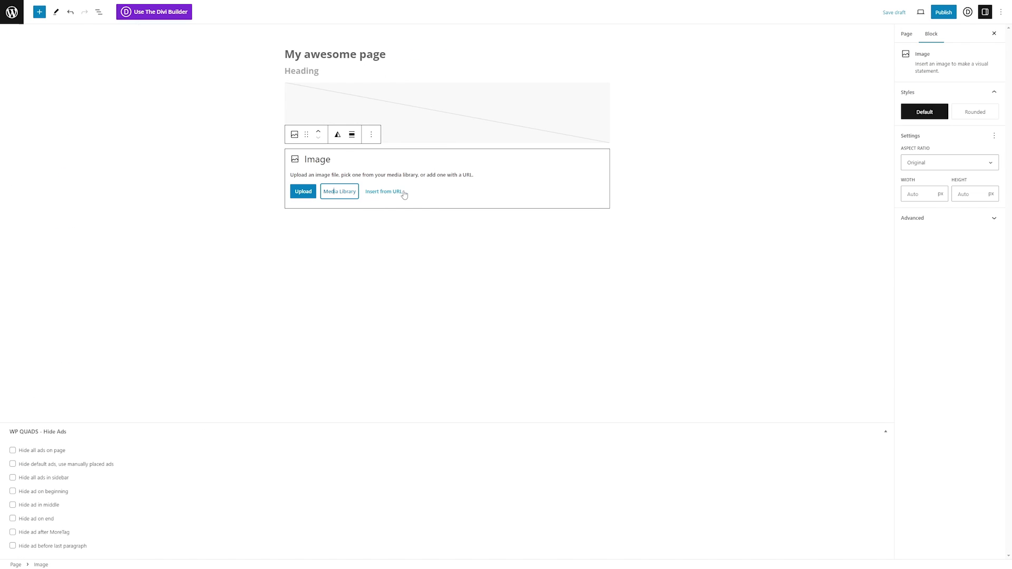
{"action": "left_click", "coordinate": [338, 192]}
{"action": "left_click", "coordinate": [207, 311]}
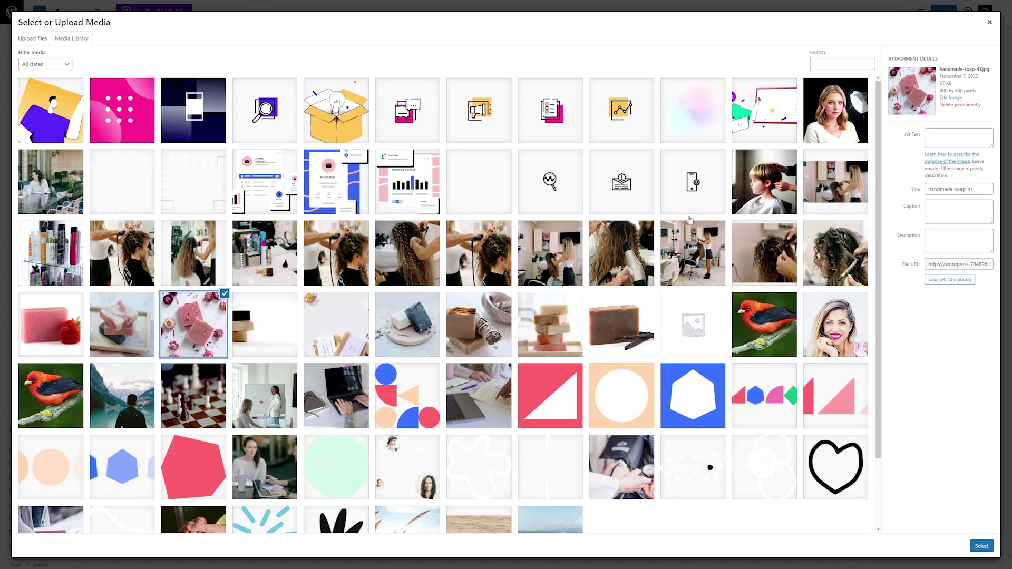
{"action": "left_click", "coordinate": [974, 545]}
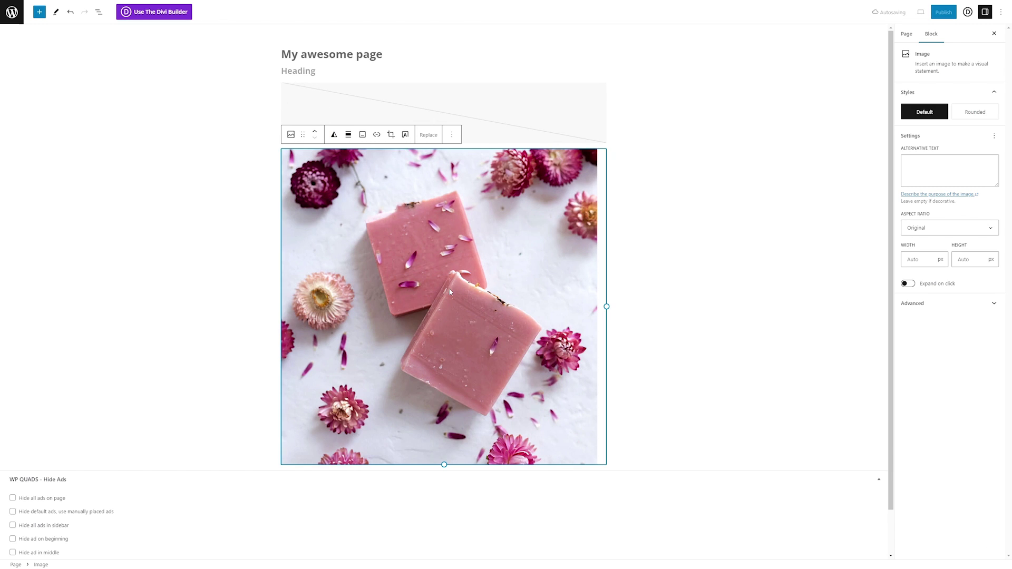
Step: Open the library of insertable blocks to add content below the soap image
{"action": "left_click", "coordinate": [42, 13]}
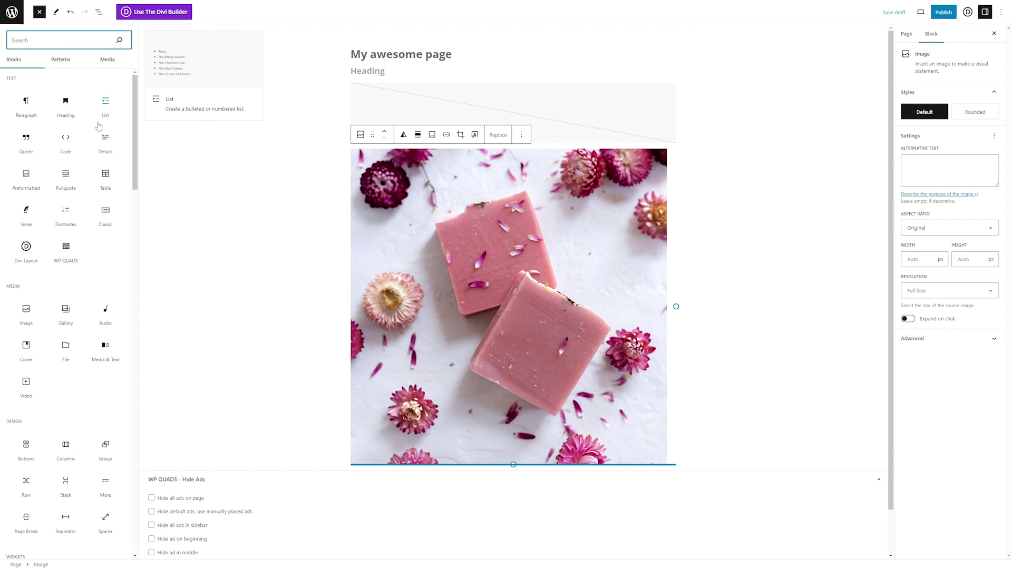